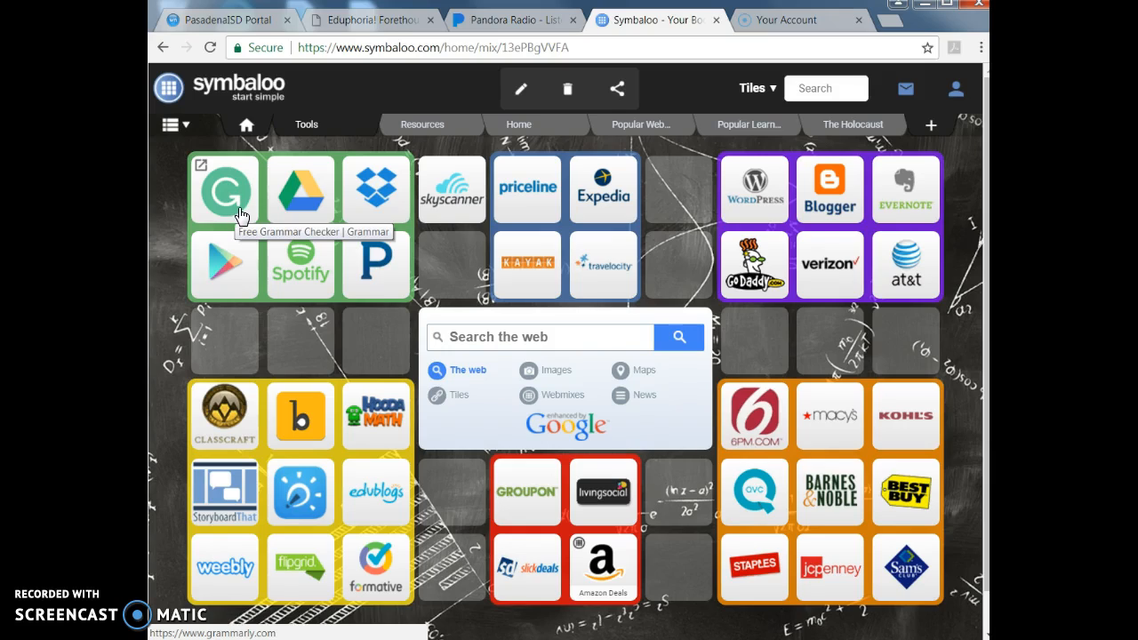
Step: Look through the Resources and Home webmixes, including the outermost column of tiles in Home
click(427, 133)
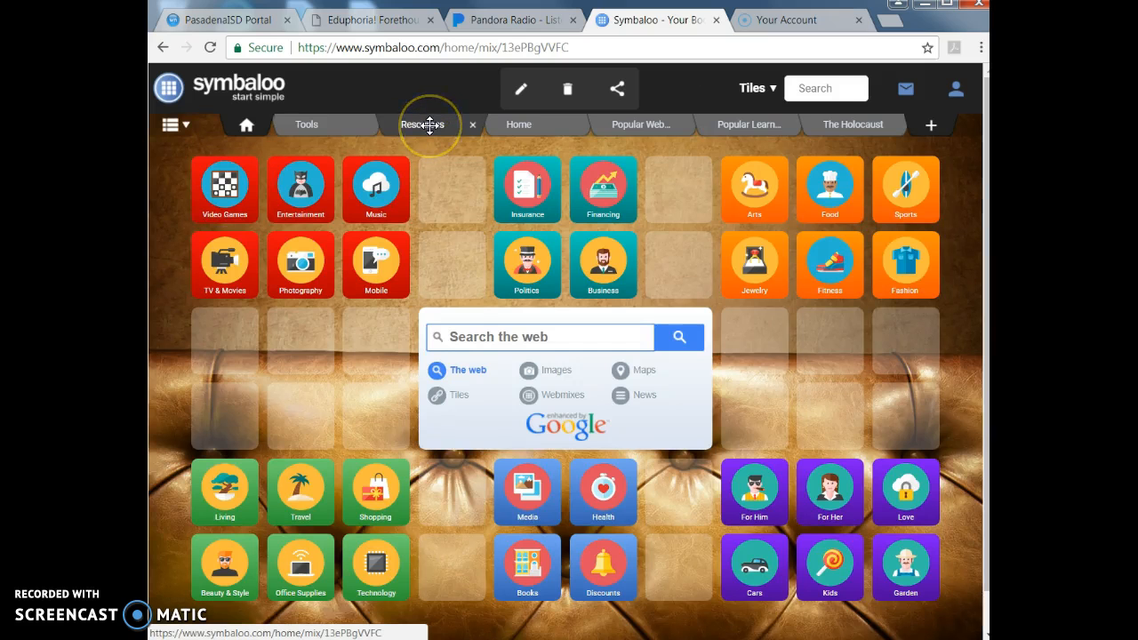
click(431, 132)
click(429, 129)
click(517, 126)
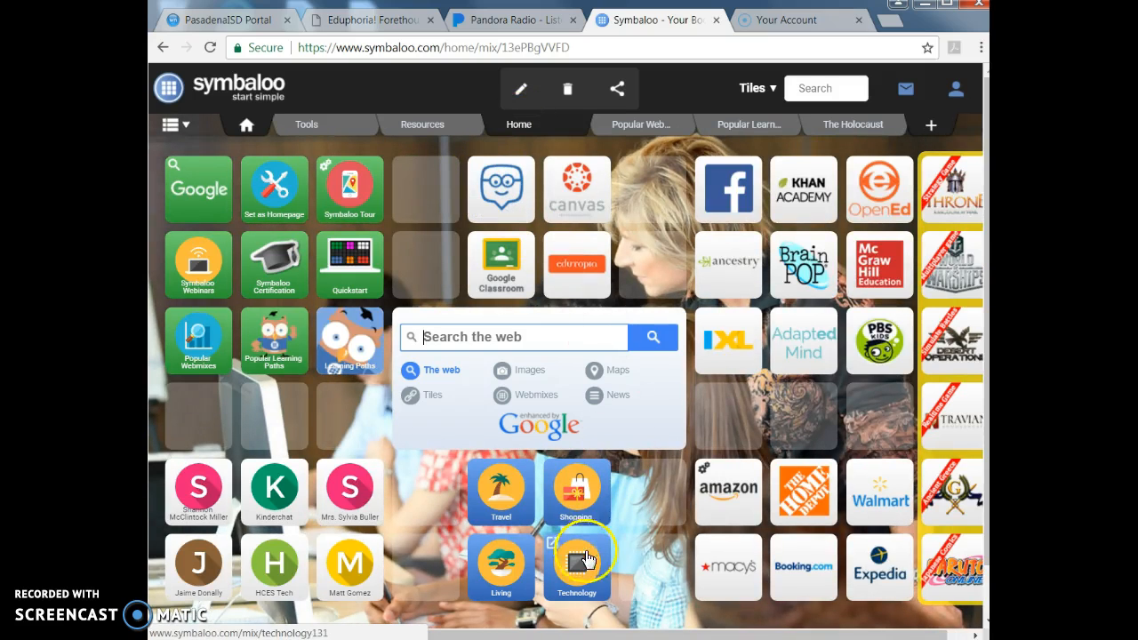
drag(587, 635, 653, 622)
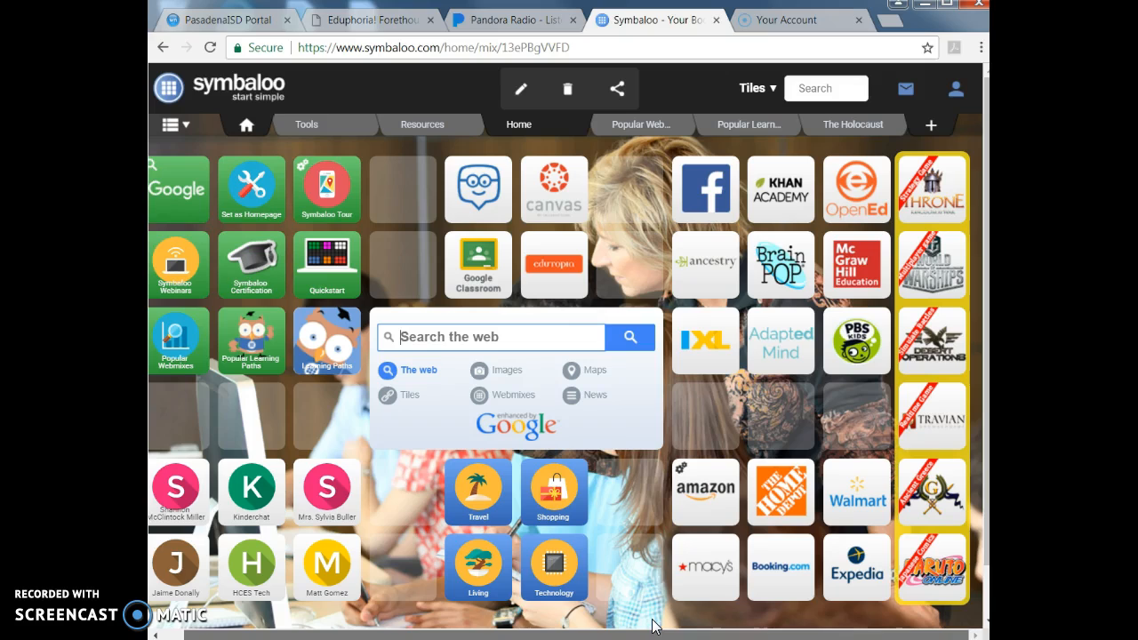
click(791, 540)
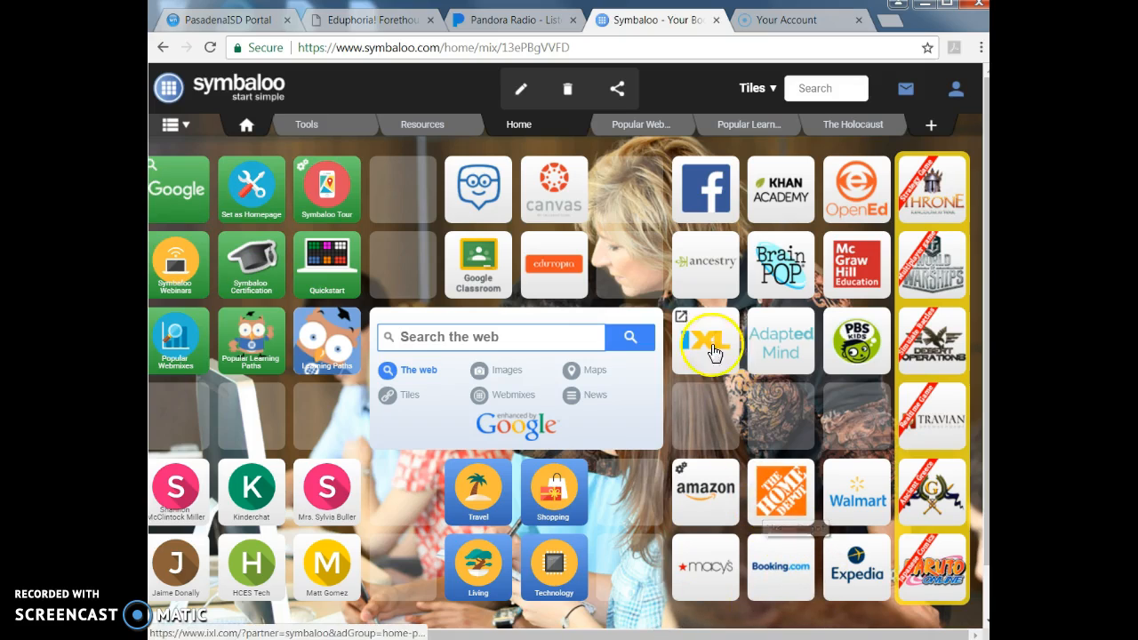
click(693, 207)
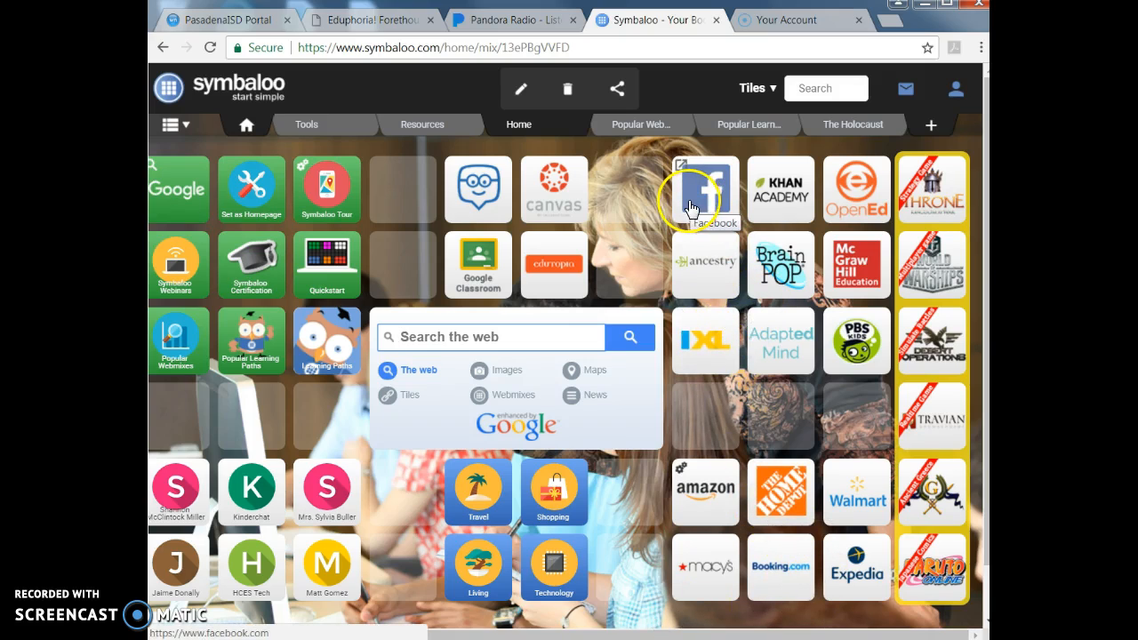
drag(767, 635, 685, 634)
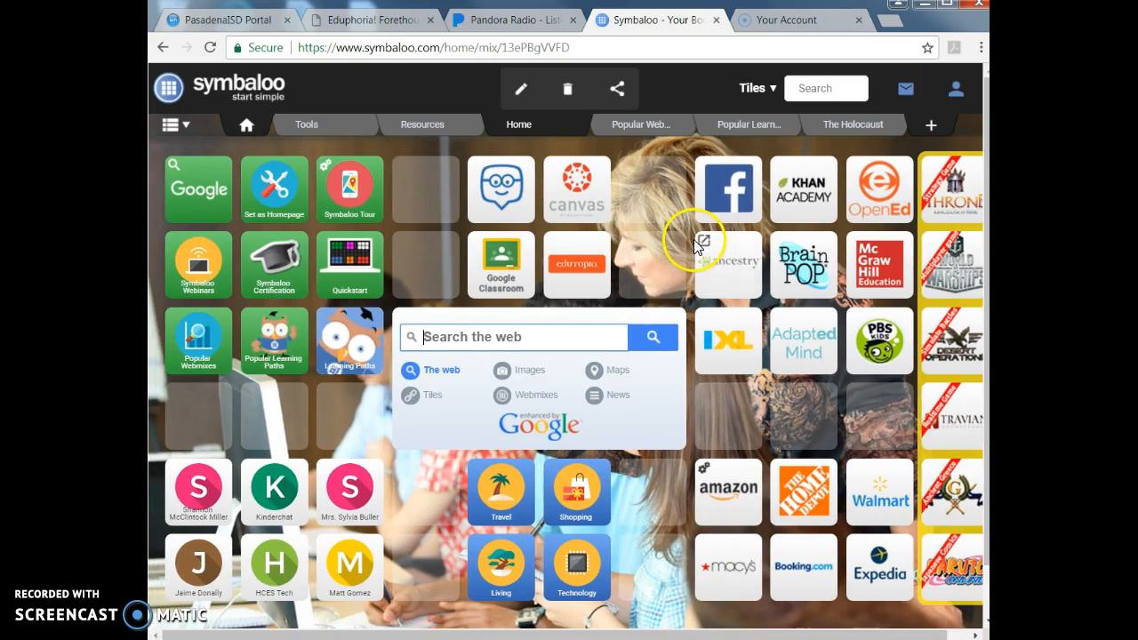
Step: Look over the Resources, Tools and The Holocaust webmixes in turn
click(421, 122)
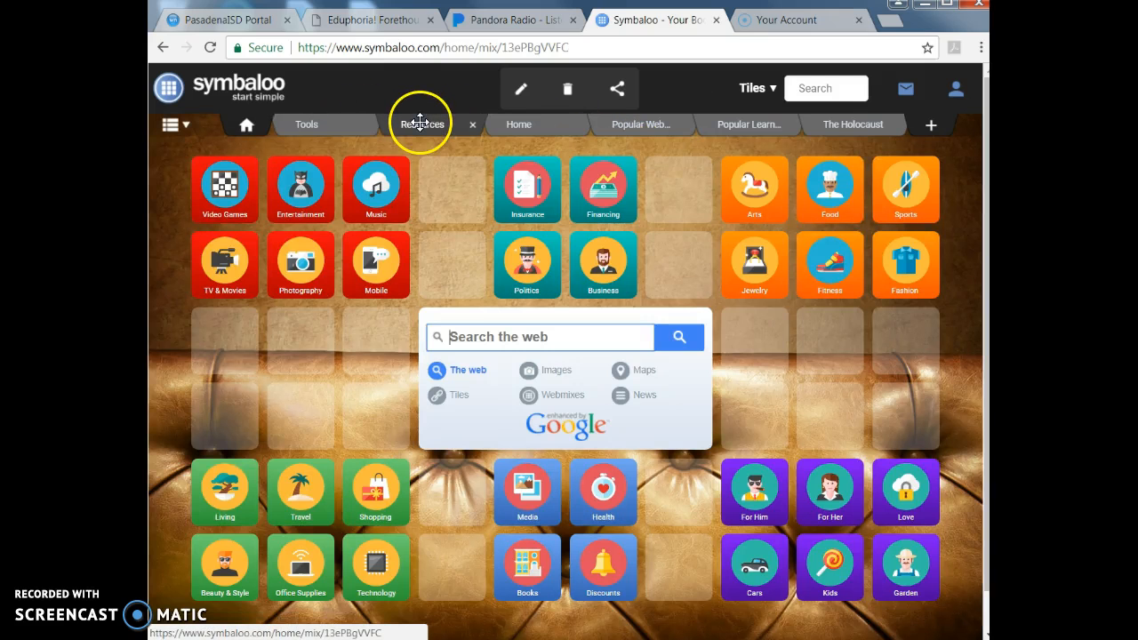
click(340, 132)
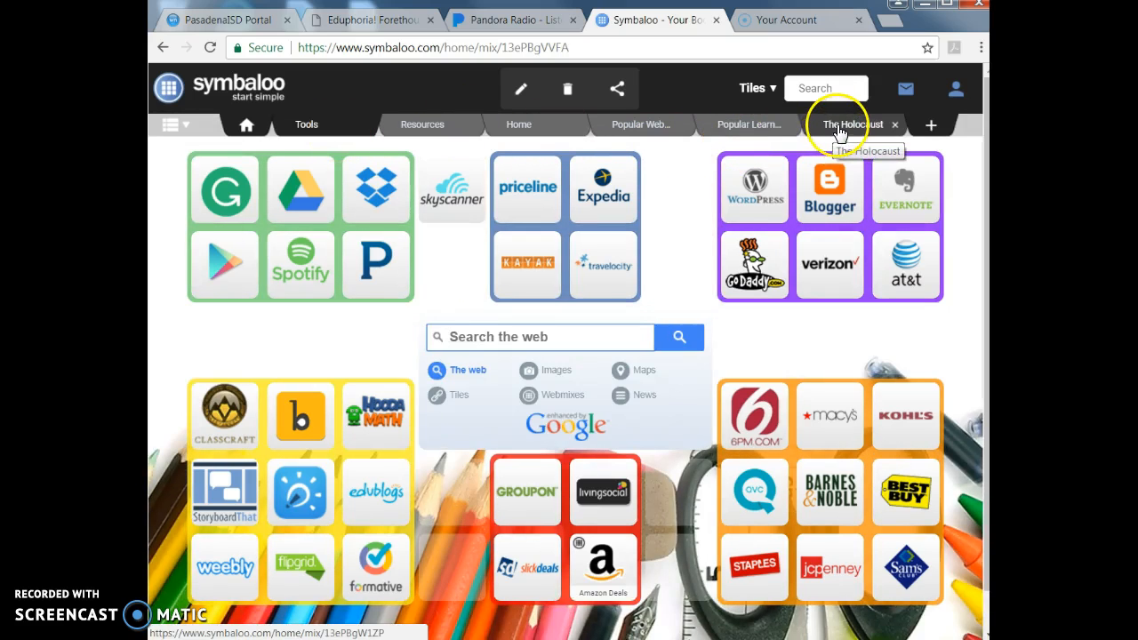
click(836, 132)
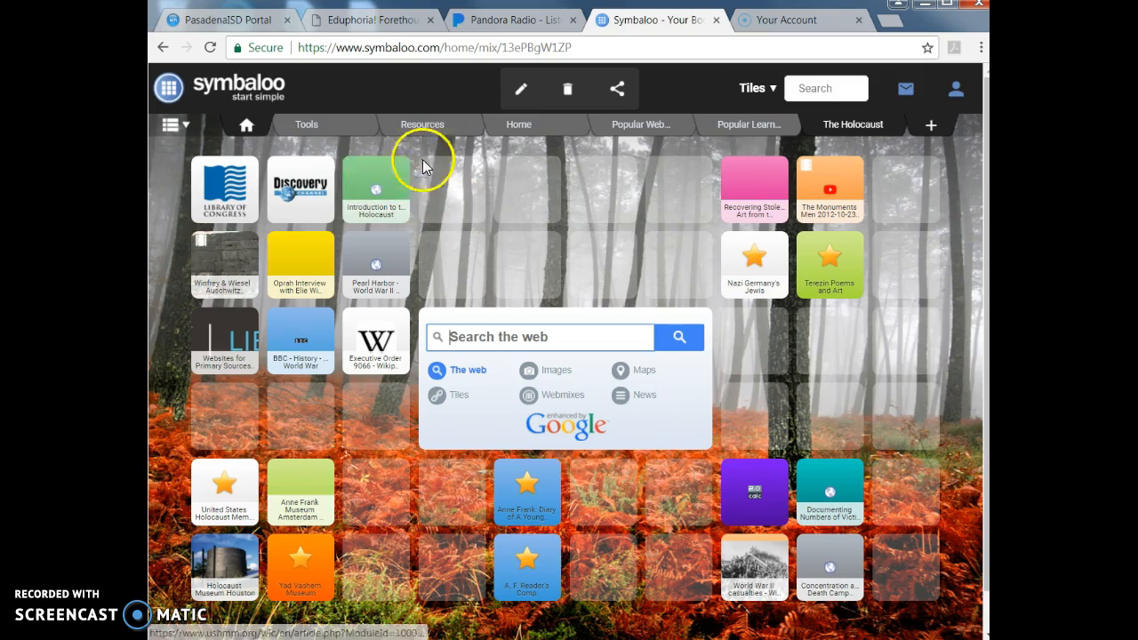
Step: Delete the green Google tile from the Home webmix
click(534, 125)
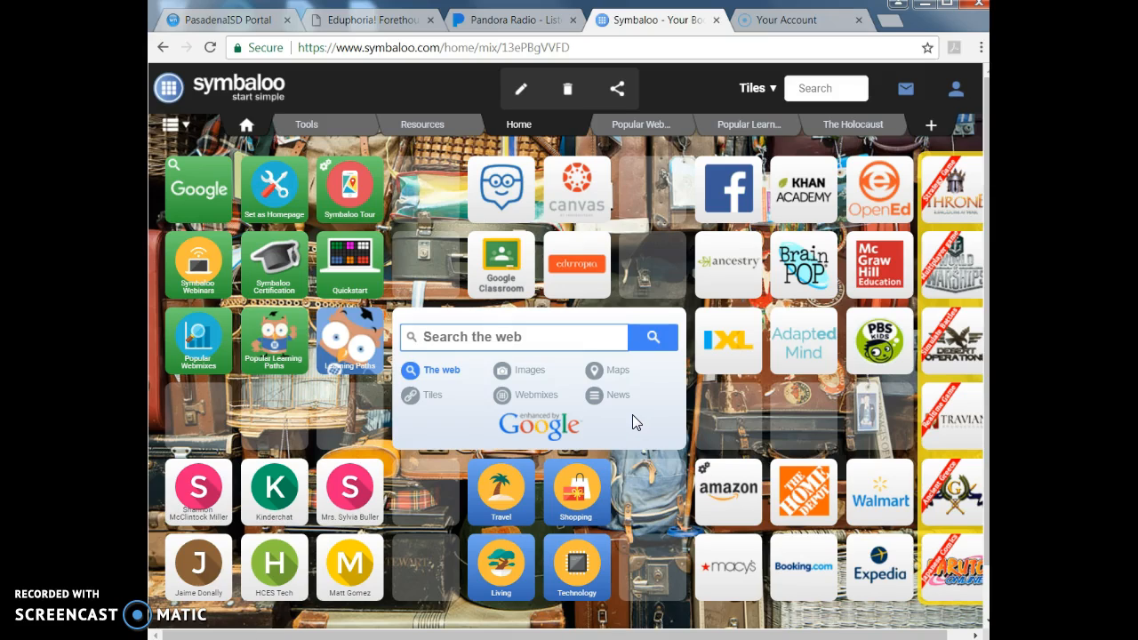
right_click(204, 188)
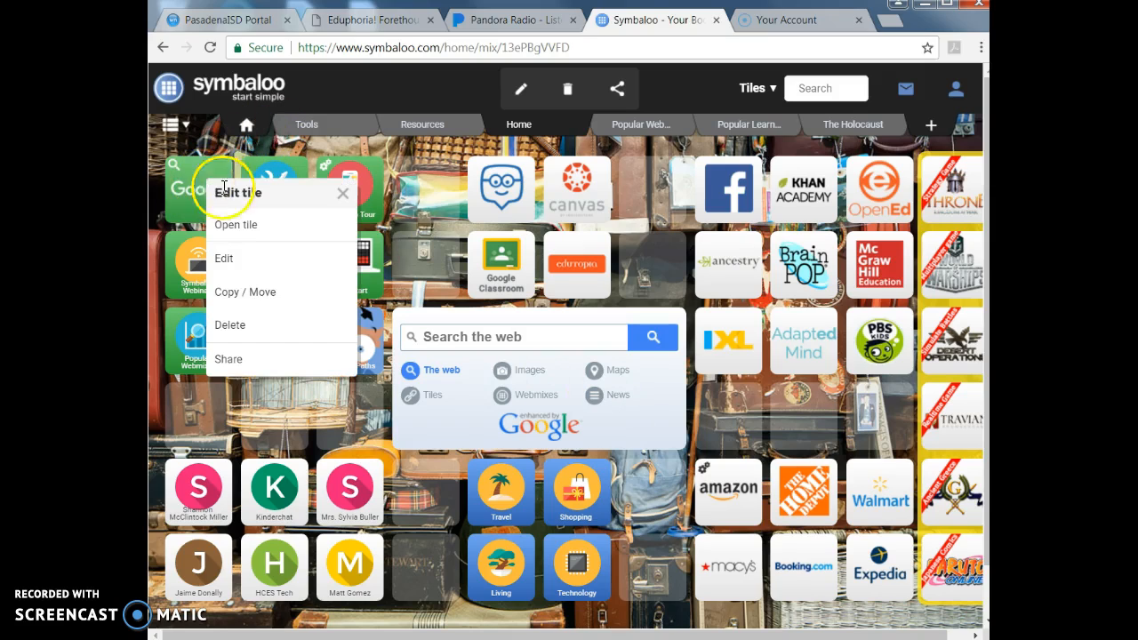
click(259, 278)
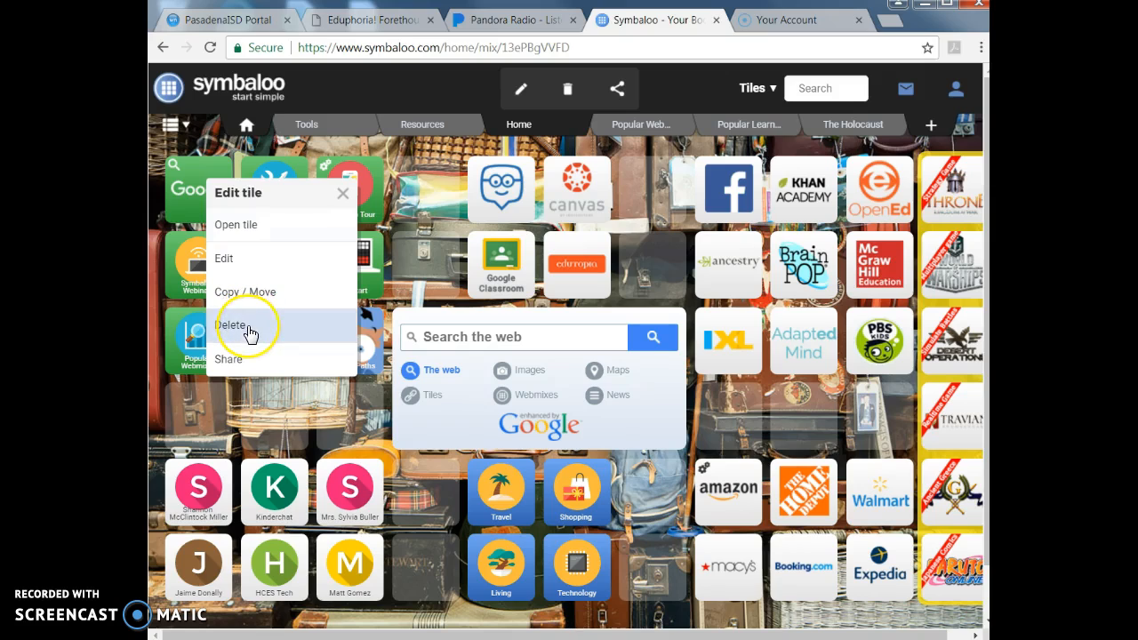
click(230, 325)
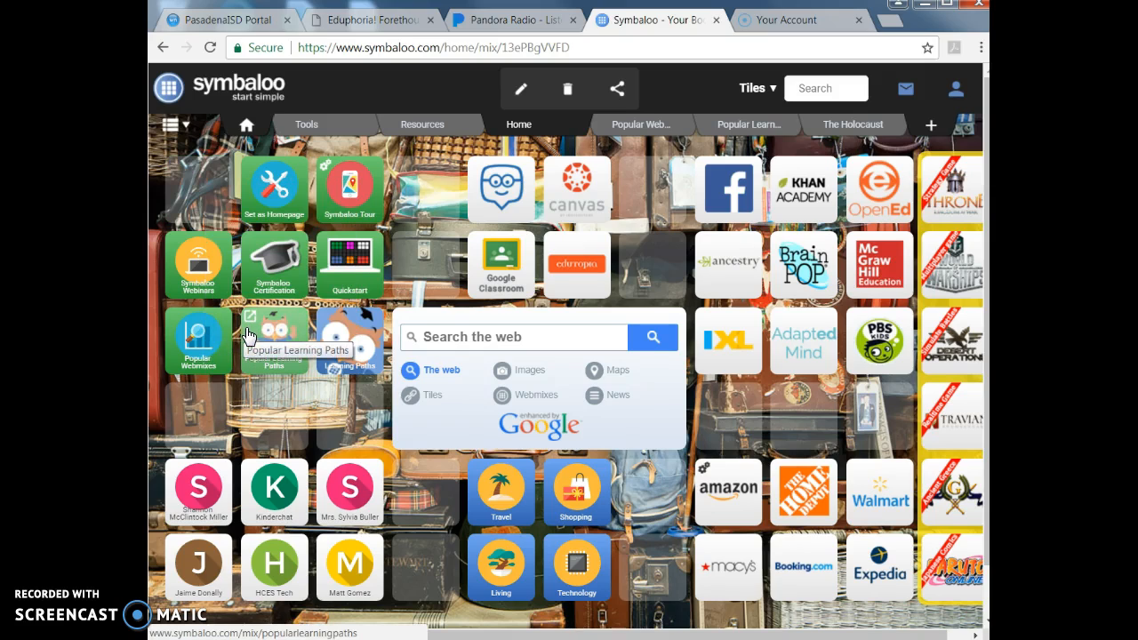
Step: Search the tile library for "google" and add the green Google tile to the empty slot beside Set as Homepage
click(190, 191)
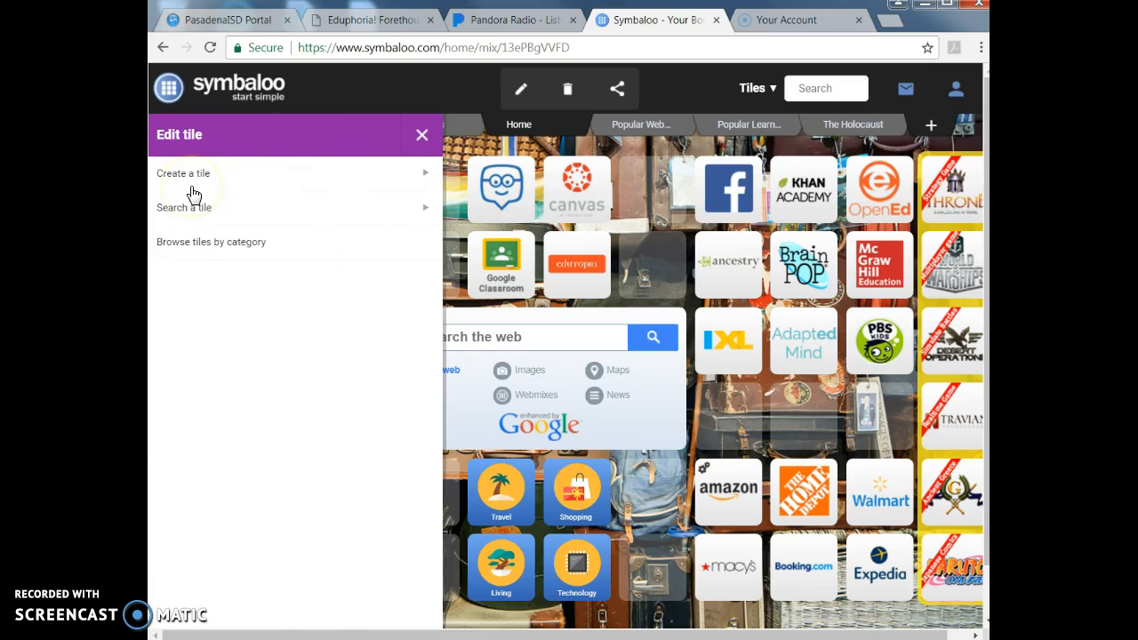
click(199, 209)
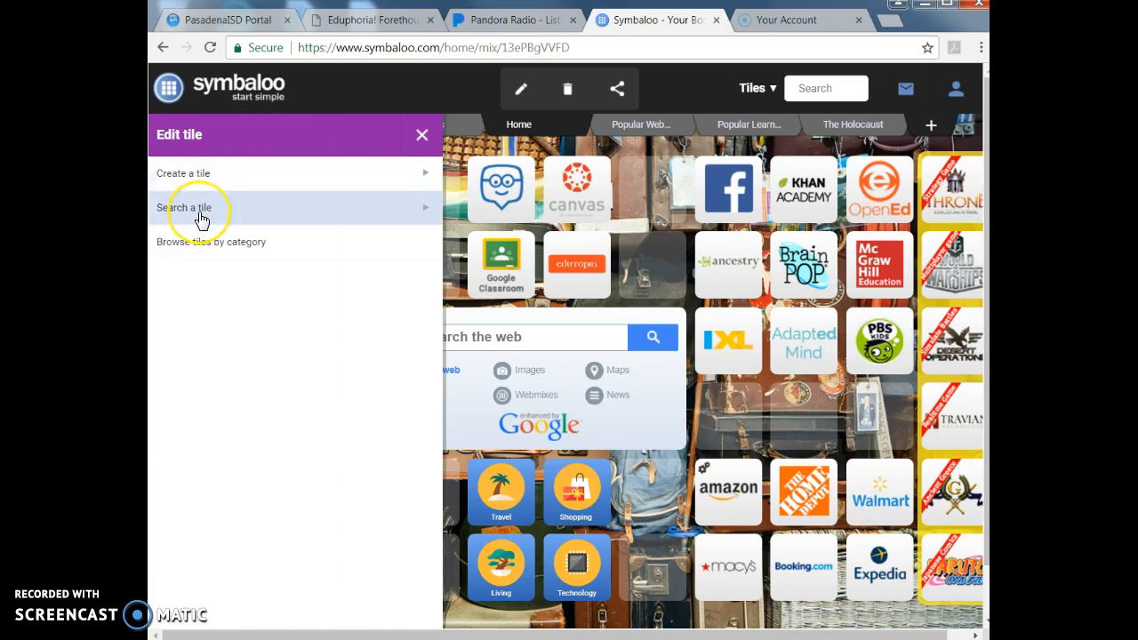
click(202, 219)
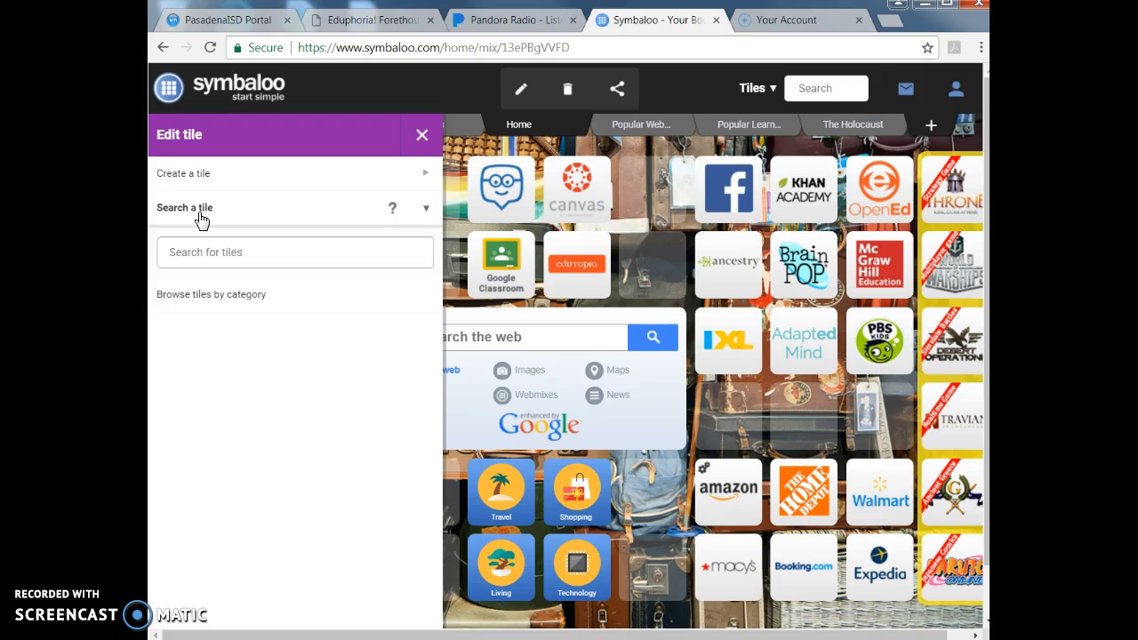
text(google)
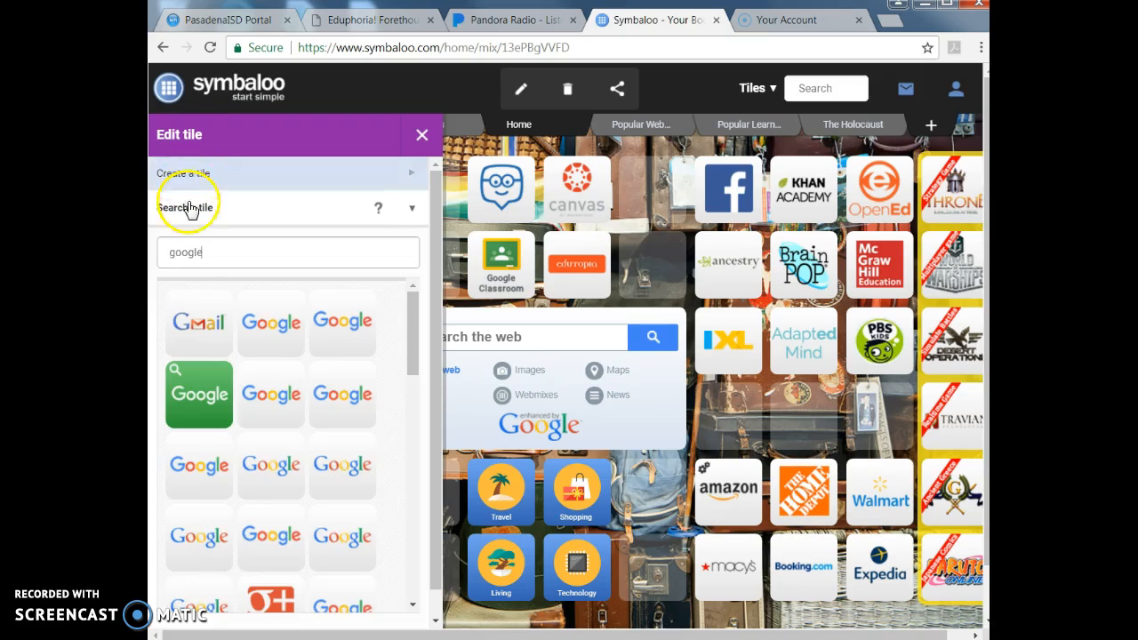
click(201, 389)
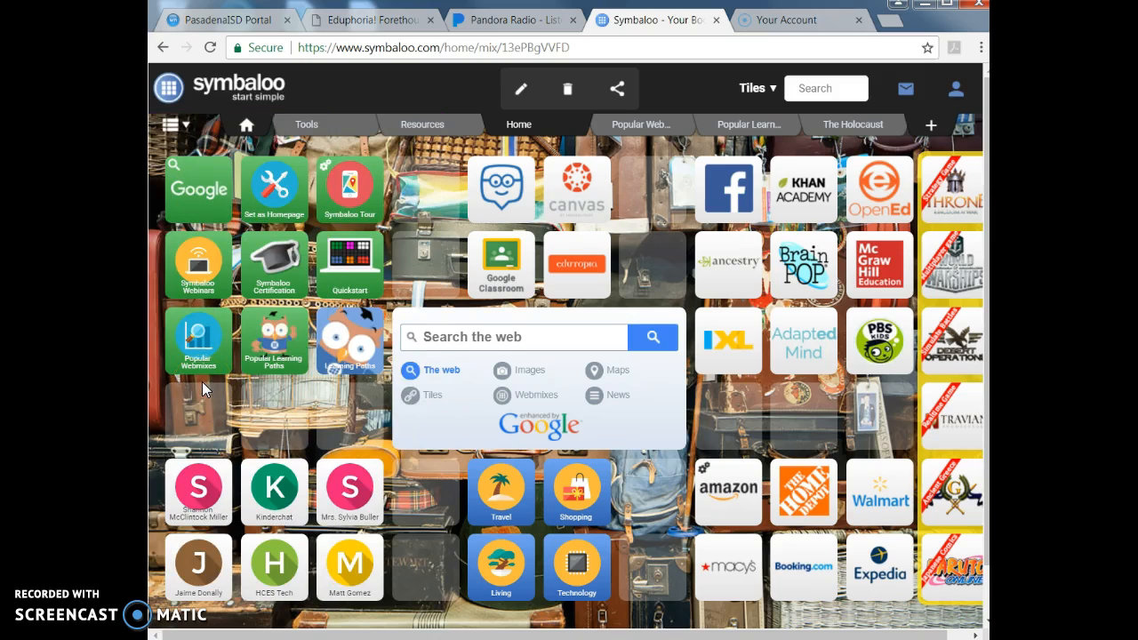
Step: Move the Google tile to the empty slot beside Symbaloo Tour, and return it to its slot beside Set as Homepage
drag(190, 190, 423, 210)
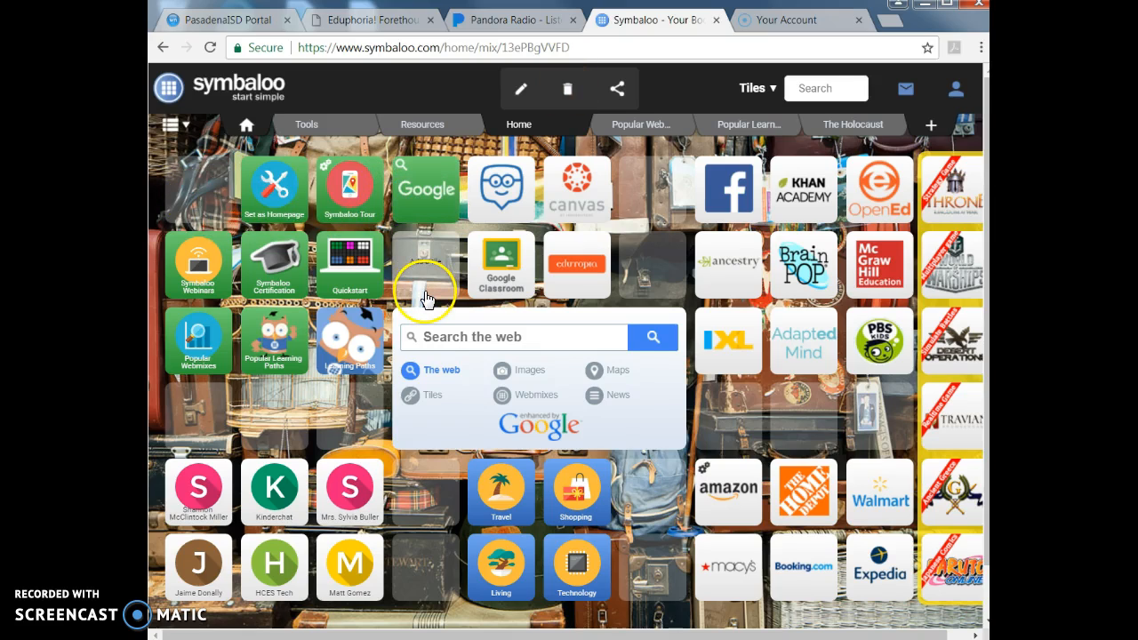
drag(426, 190, 203, 200)
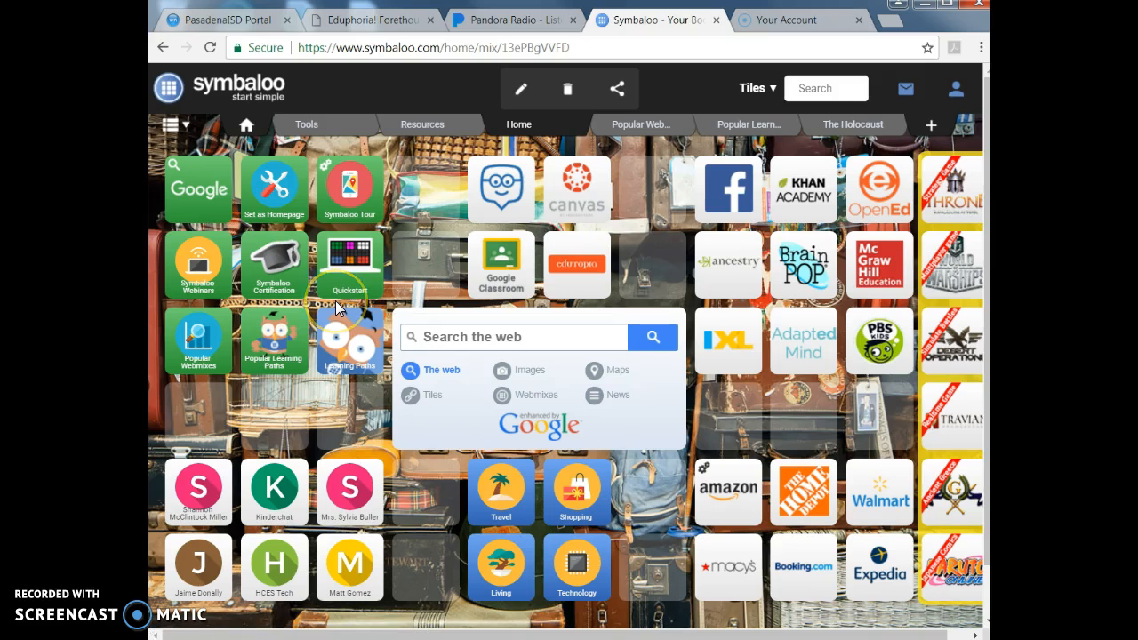
click(422, 189)
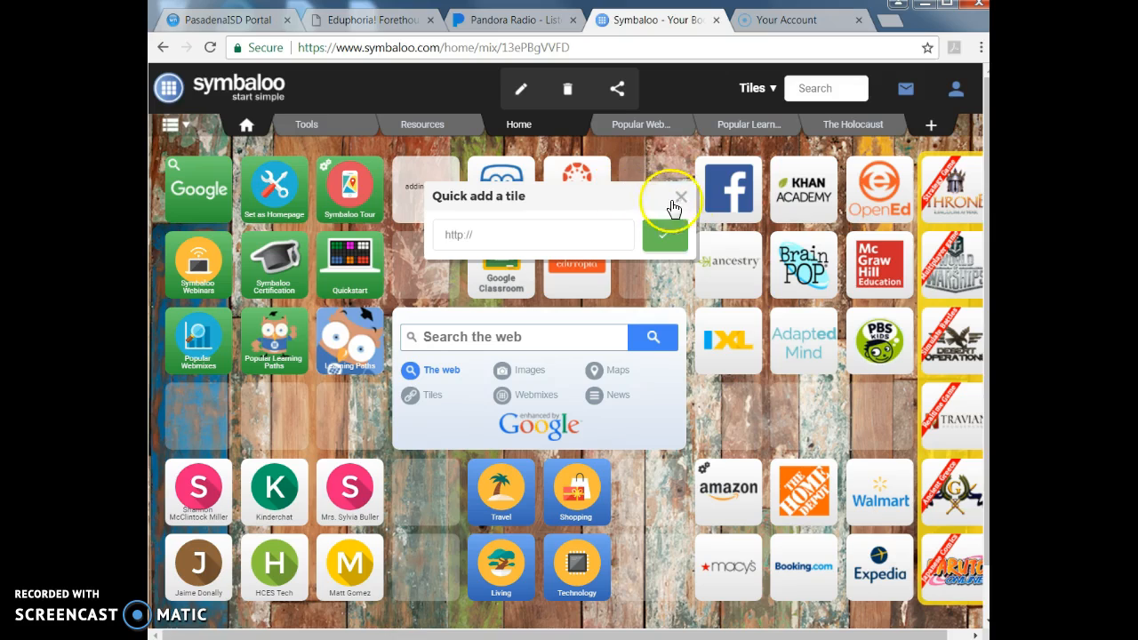
click(681, 196)
click(409, 189)
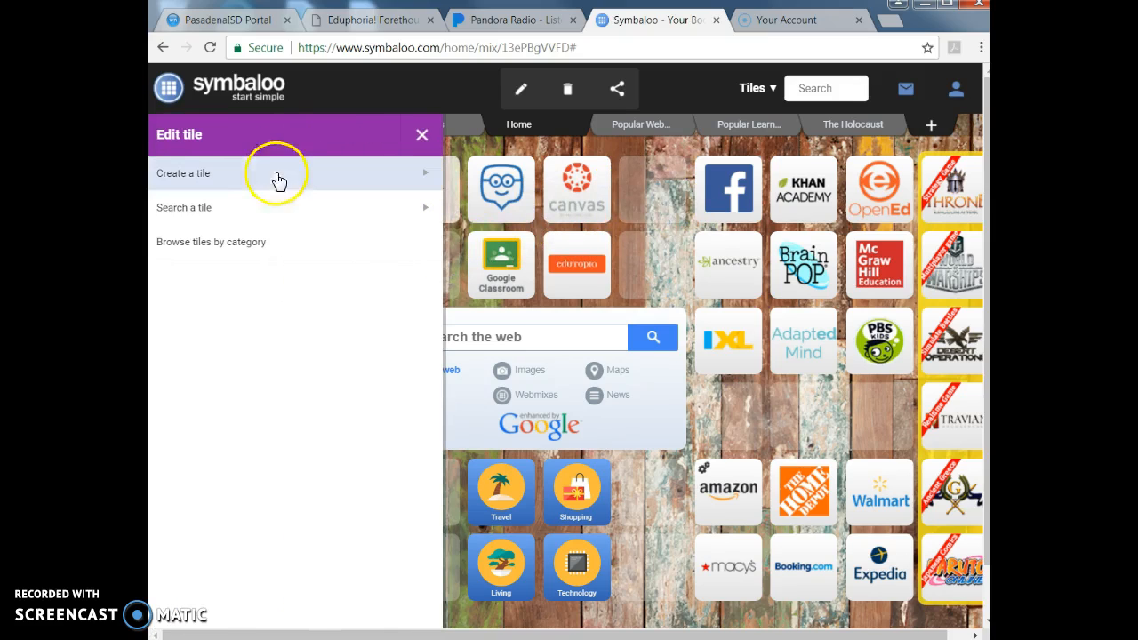
click(270, 175)
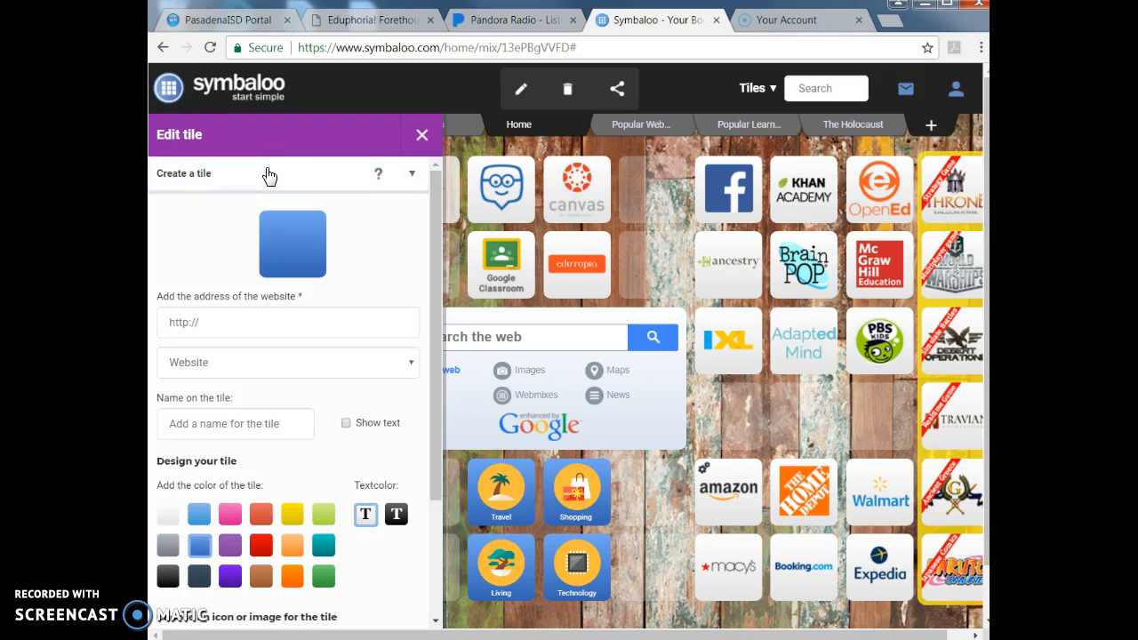
click(264, 322)
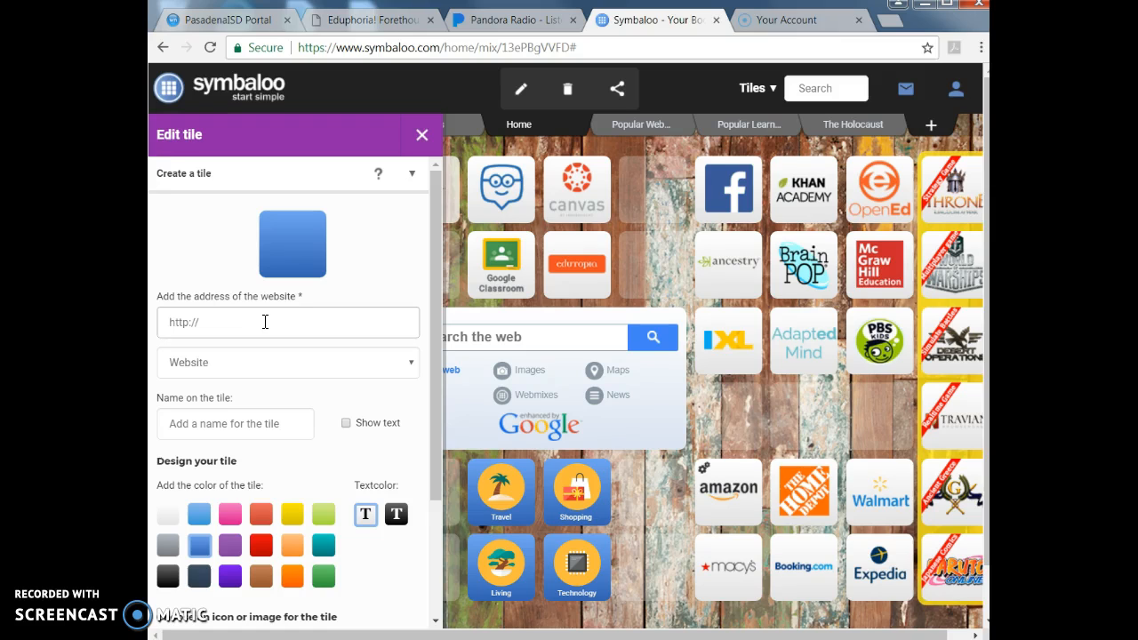
click(423, 139)
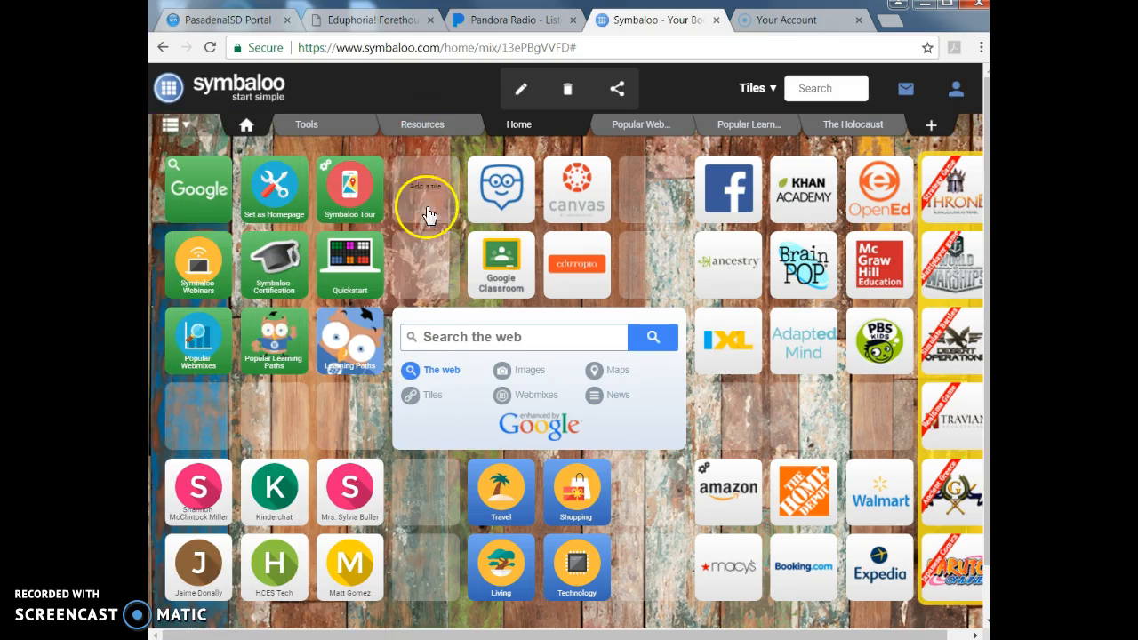
Step: Search the web for "library of congress" and open the Library of Congress home page from the results
click(458, 336)
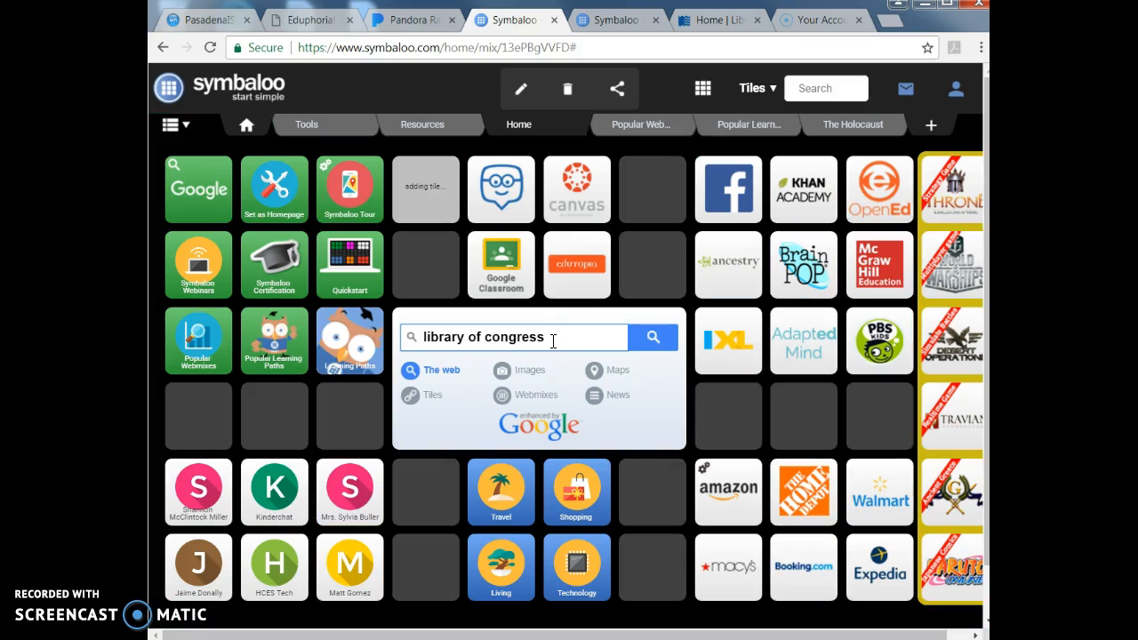
click(654, 337)
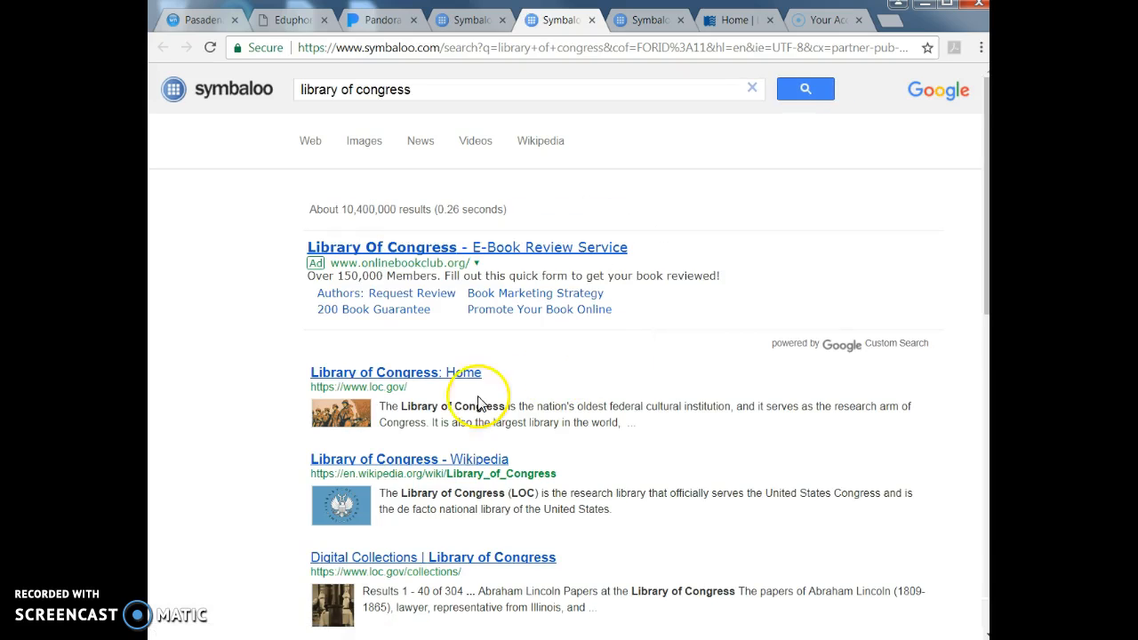
click(416, 380)
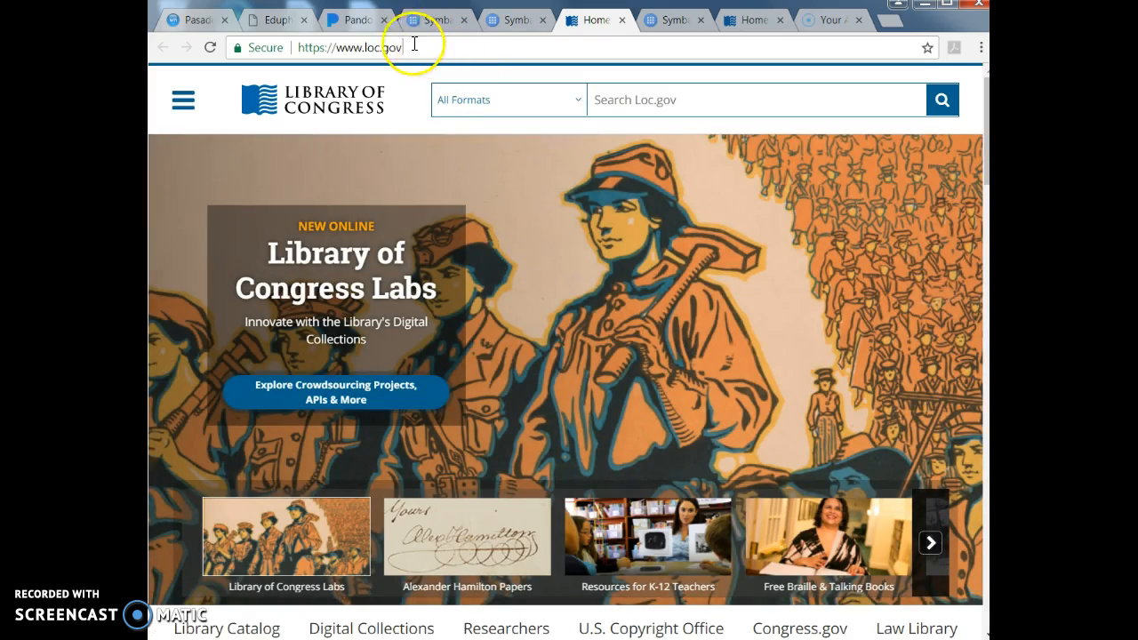
click(326, 50)
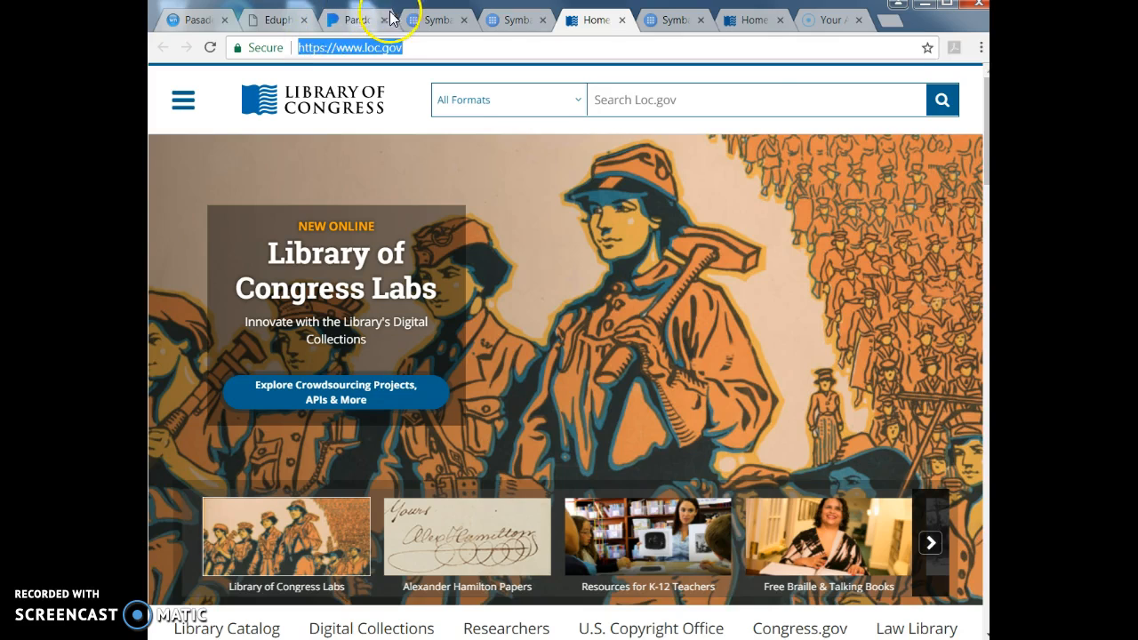
click(434, 20)
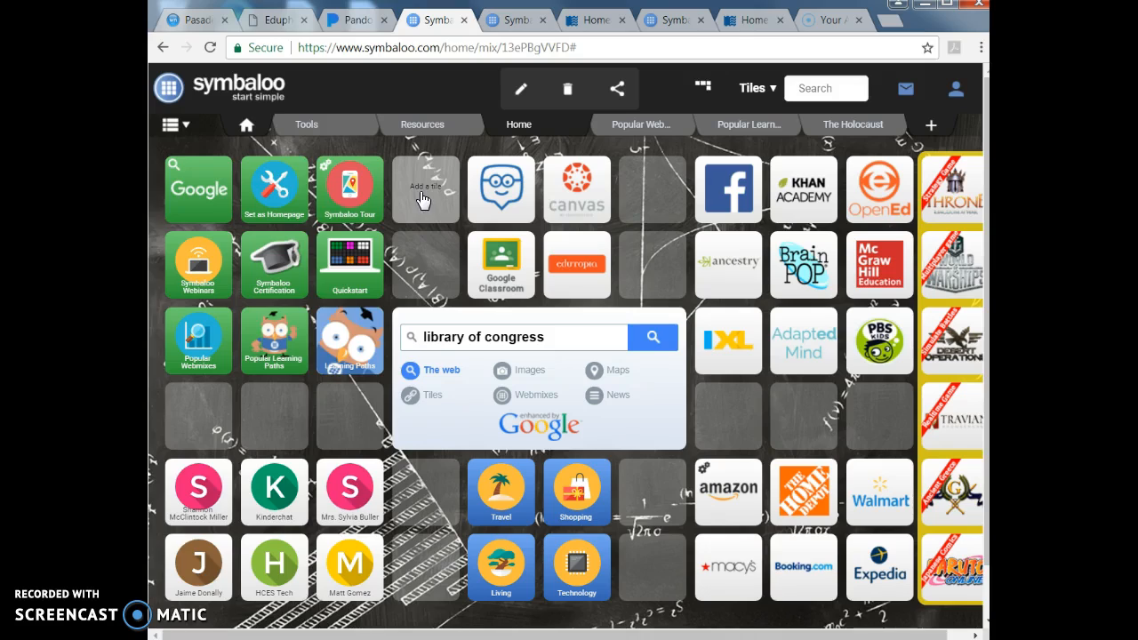
click(424, 198)
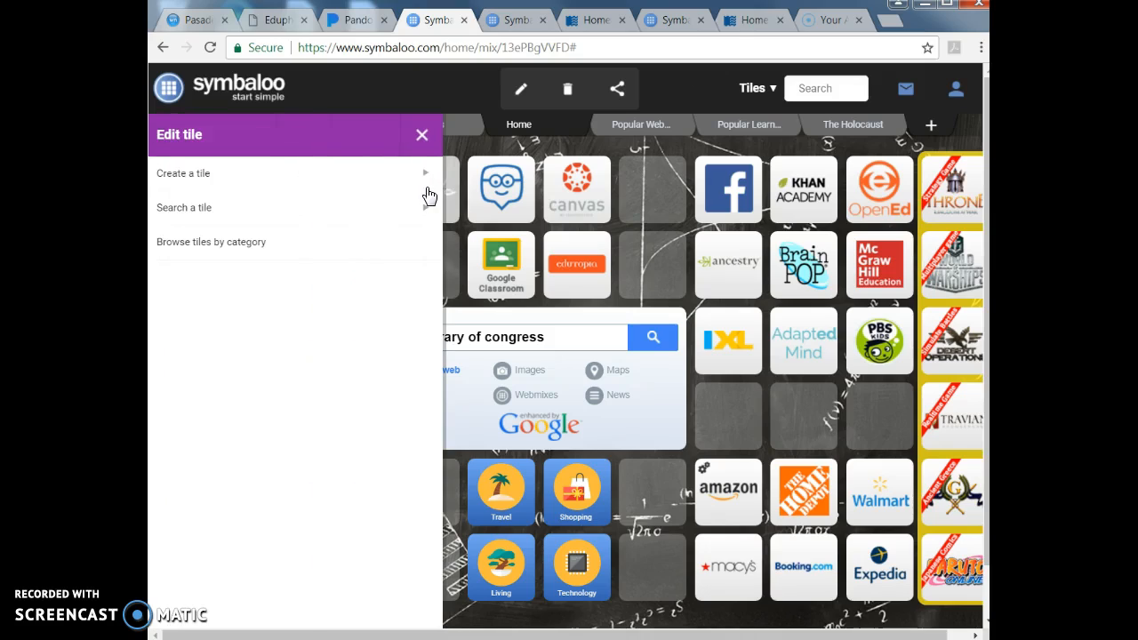
click(316, 184)
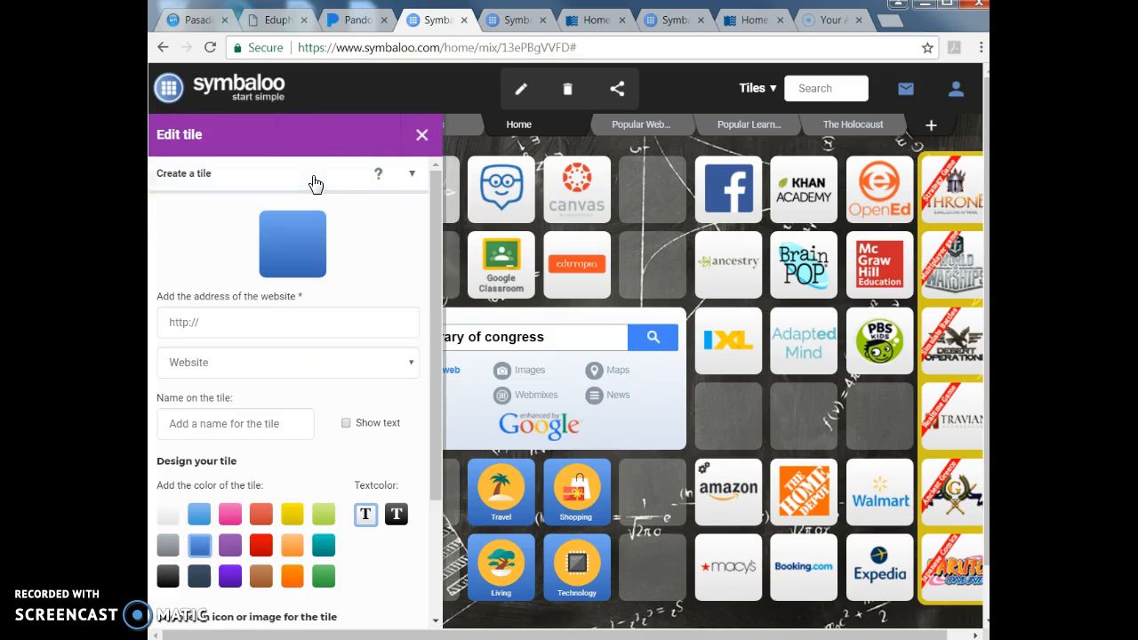
click(292, 324)
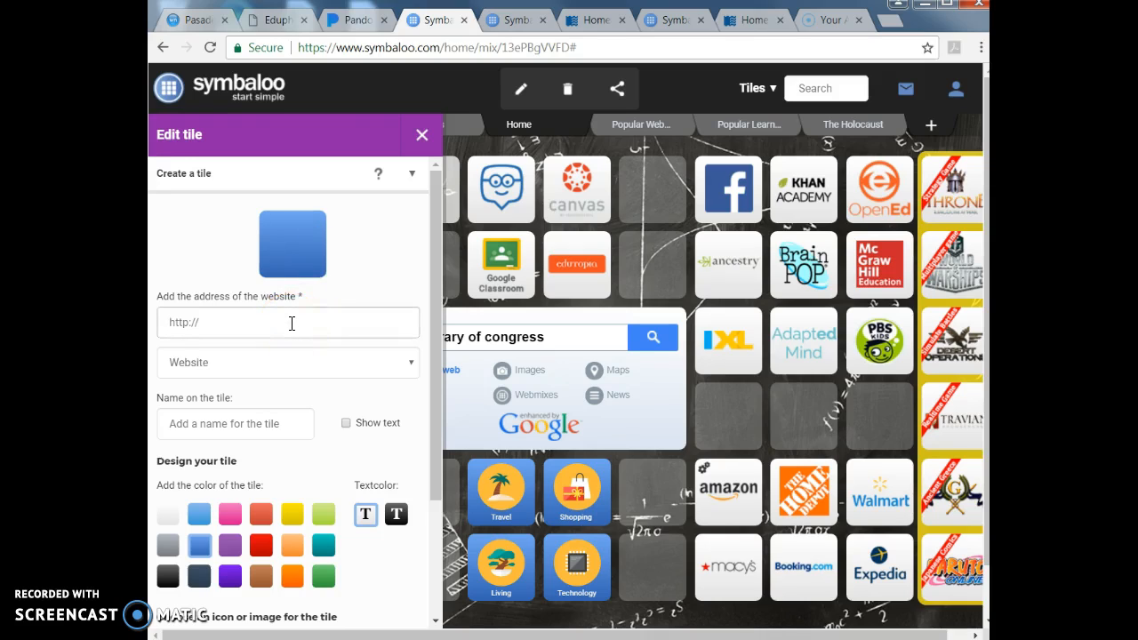
text(https://www.loc.gov/)
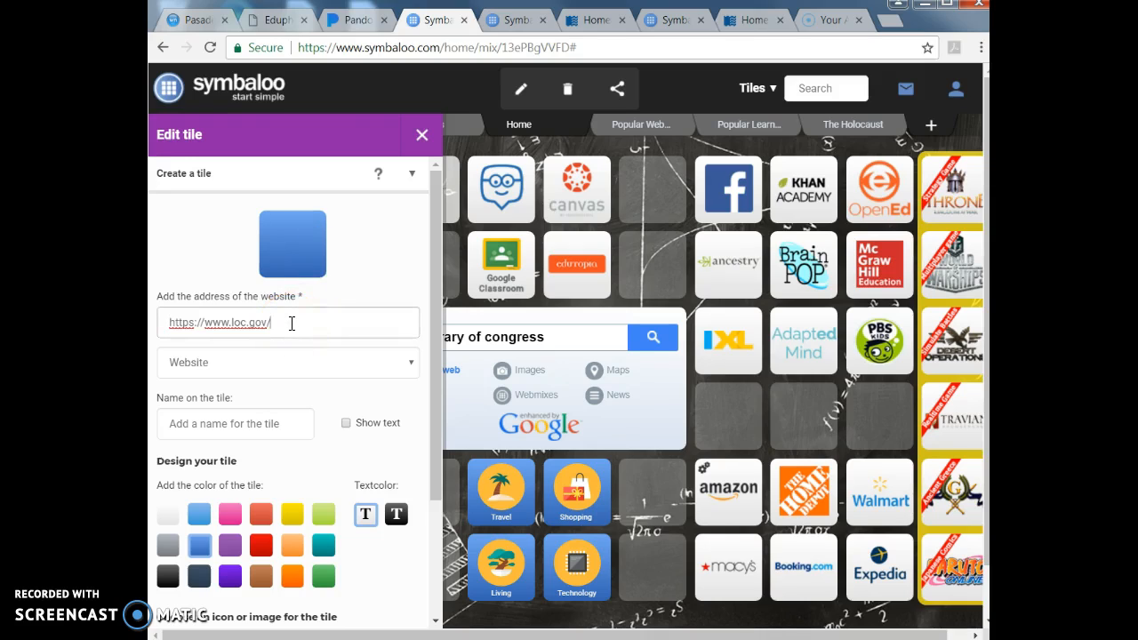
Step: Keep the new tile's type as Website, show its name text on the tile, and save it
click(288, 363)
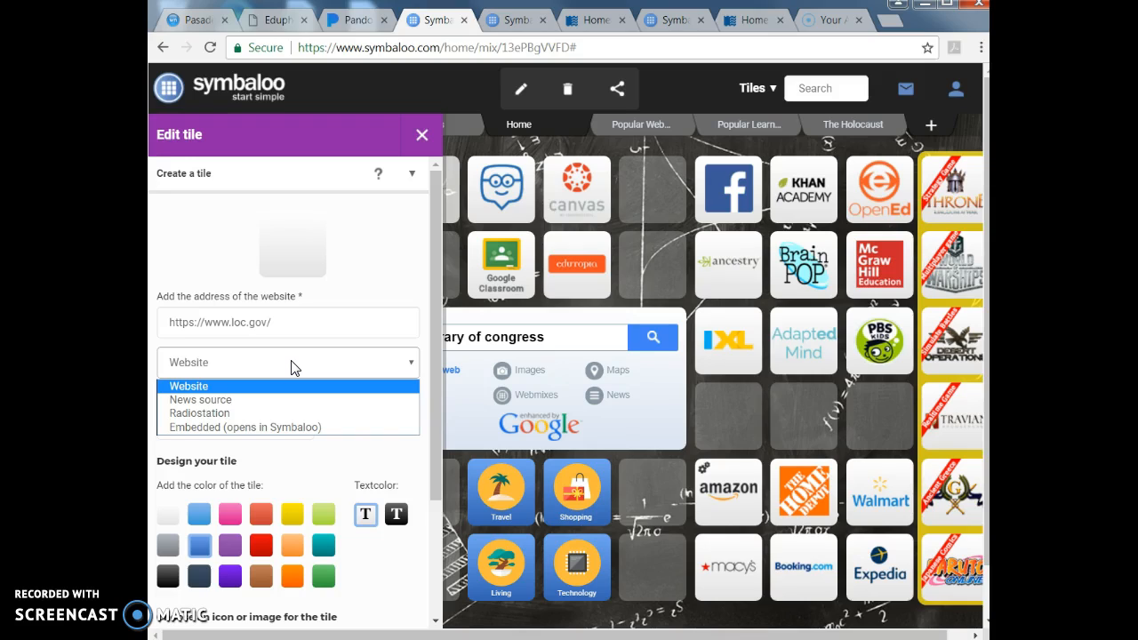
click(294, 368)
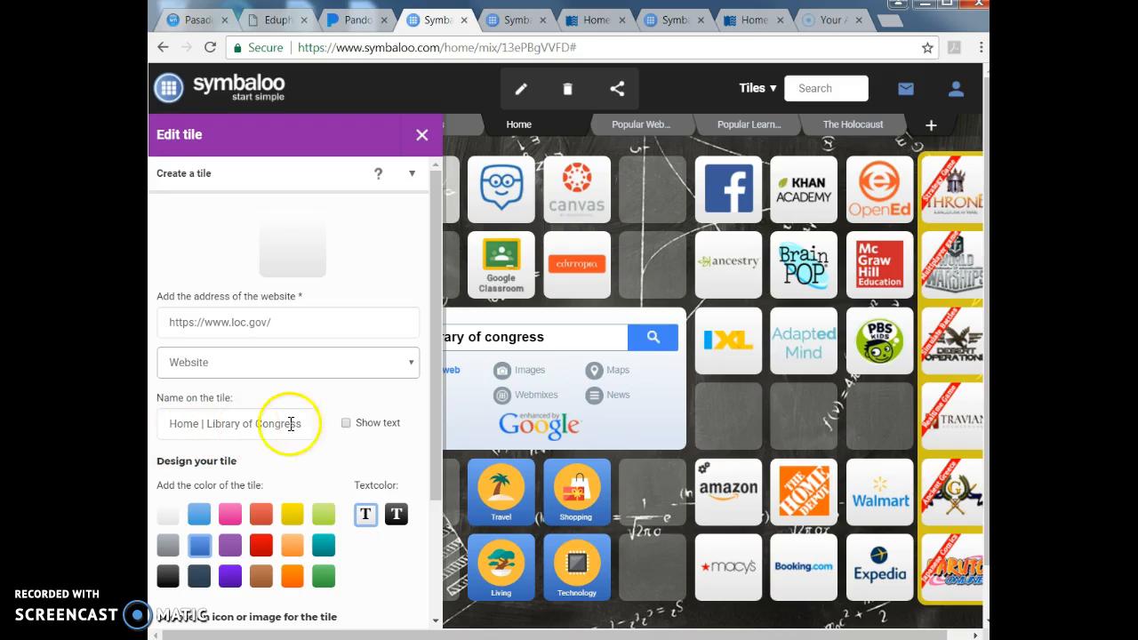
click(348, 428)
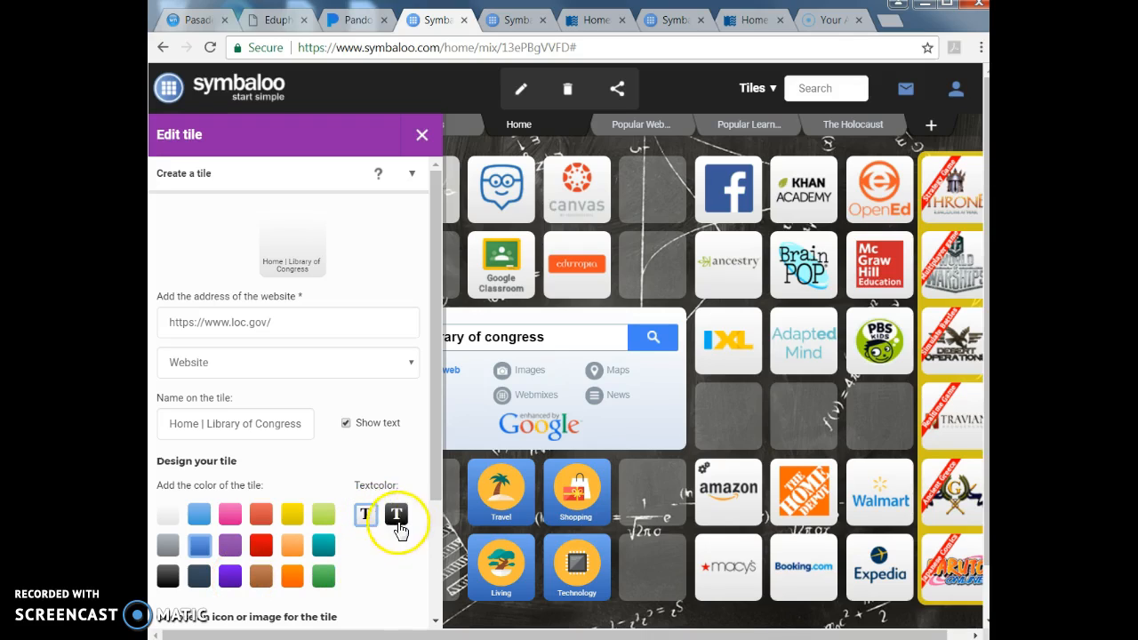
scroll(394, 533, down, 2)
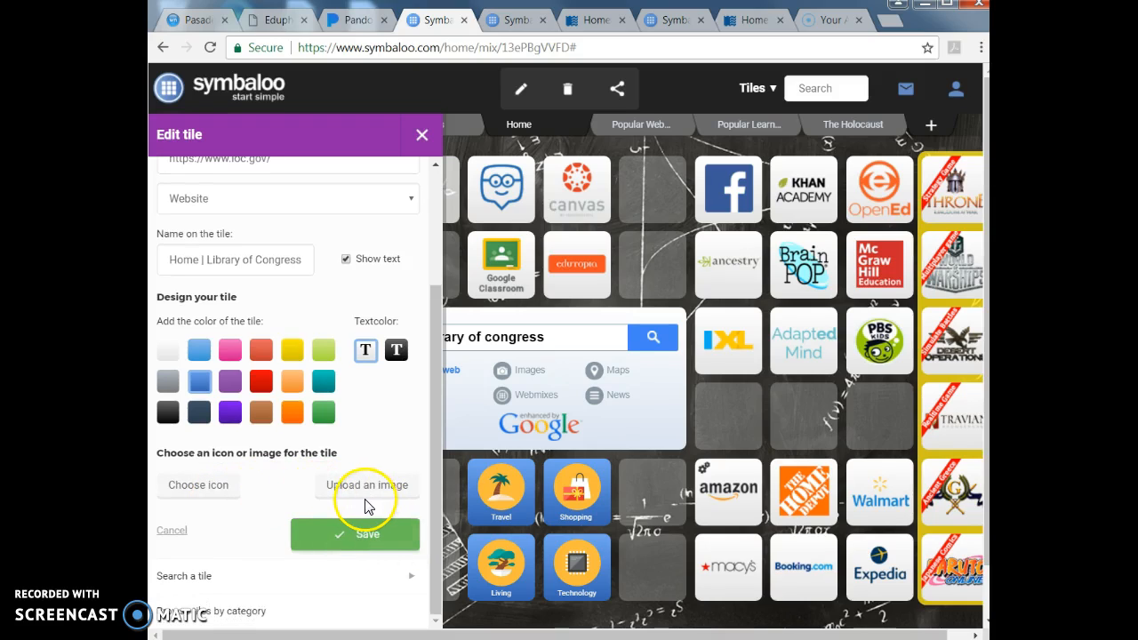
click(364, 536)
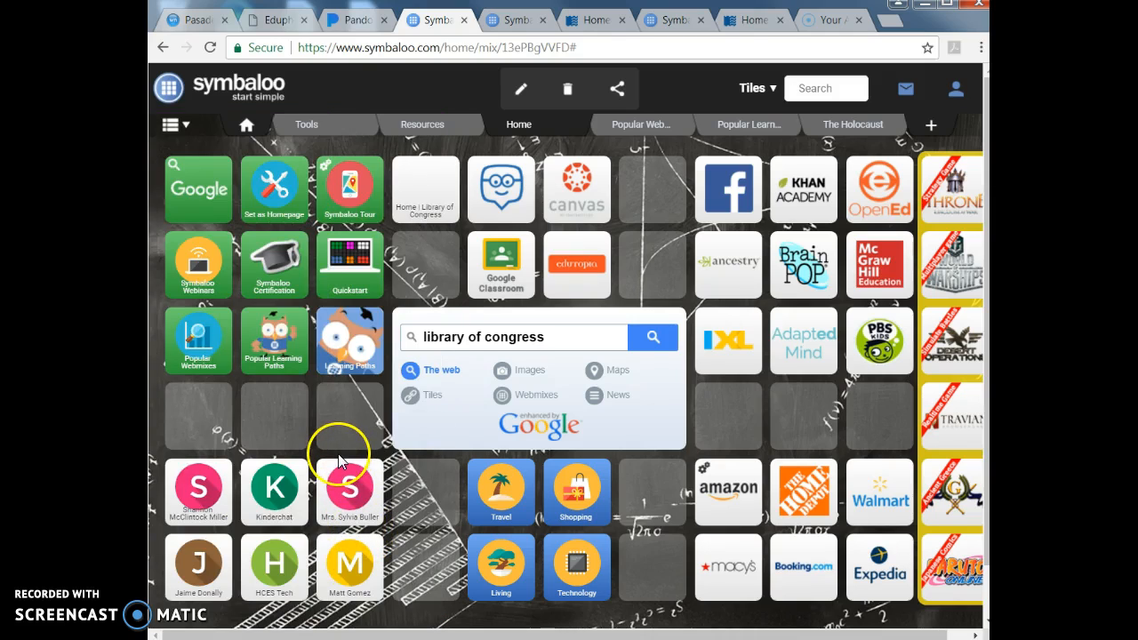
Step: Test the new Library of Congress tile by opening its website, and return to the Home webmix
click(422, 195)
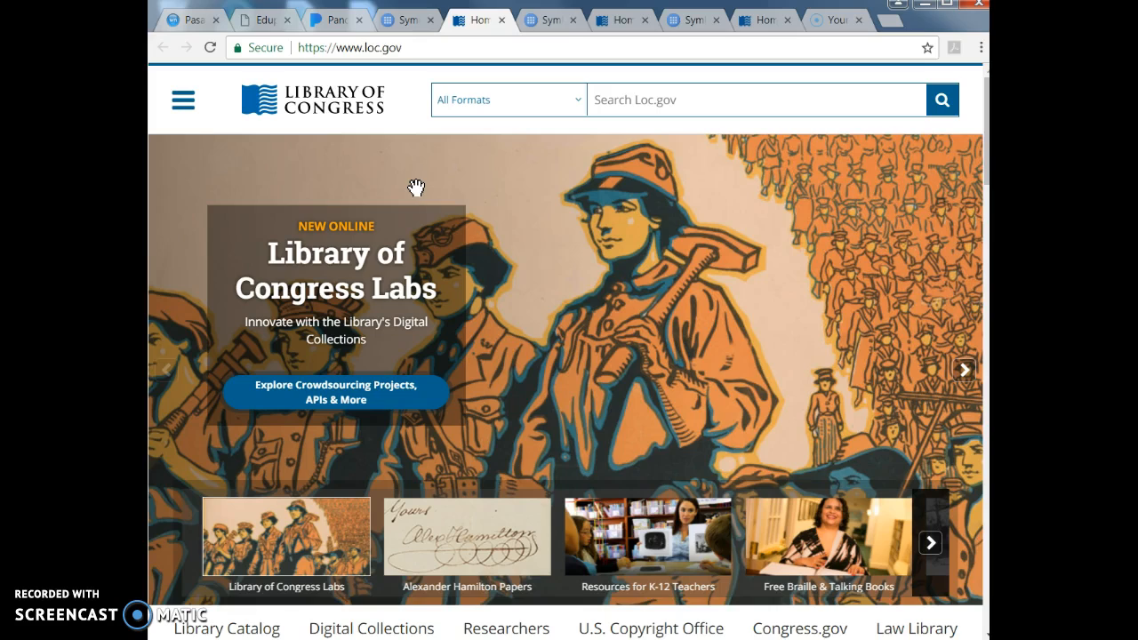
click(502, 21)
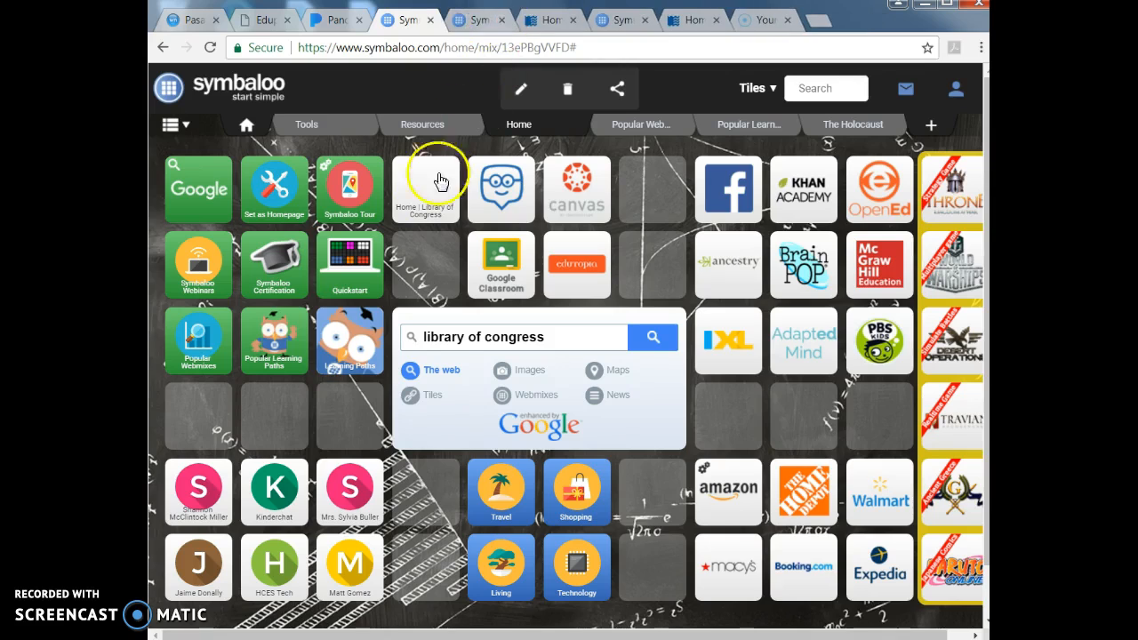
Step: Change the Library of Congress tile to a red background with white text and save it
right_click(421, 195)
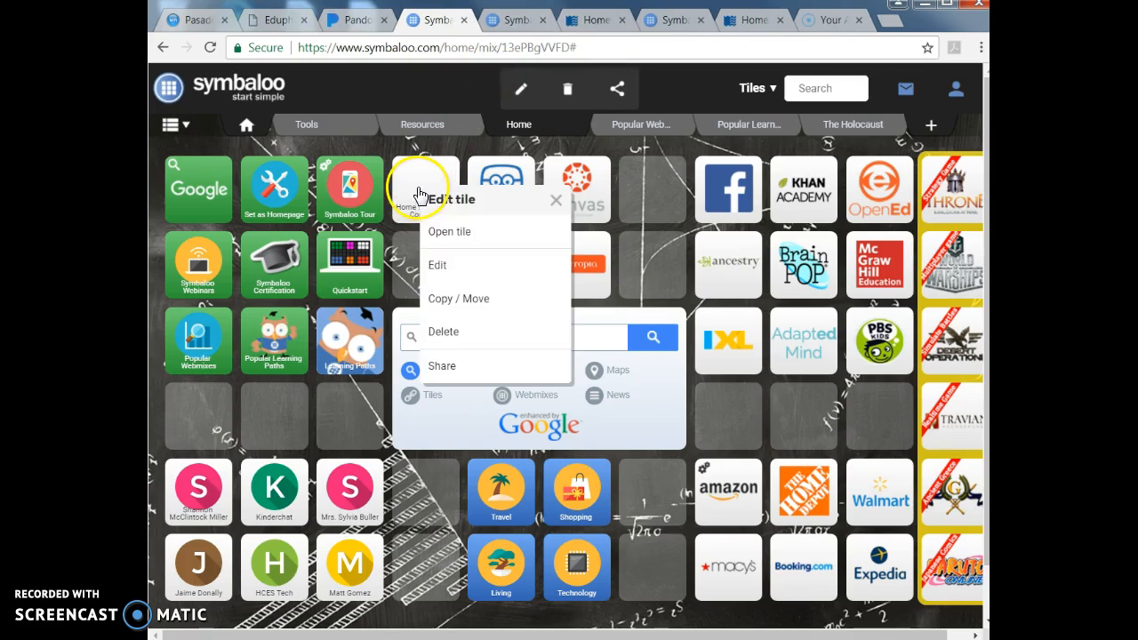
click(435, 265)
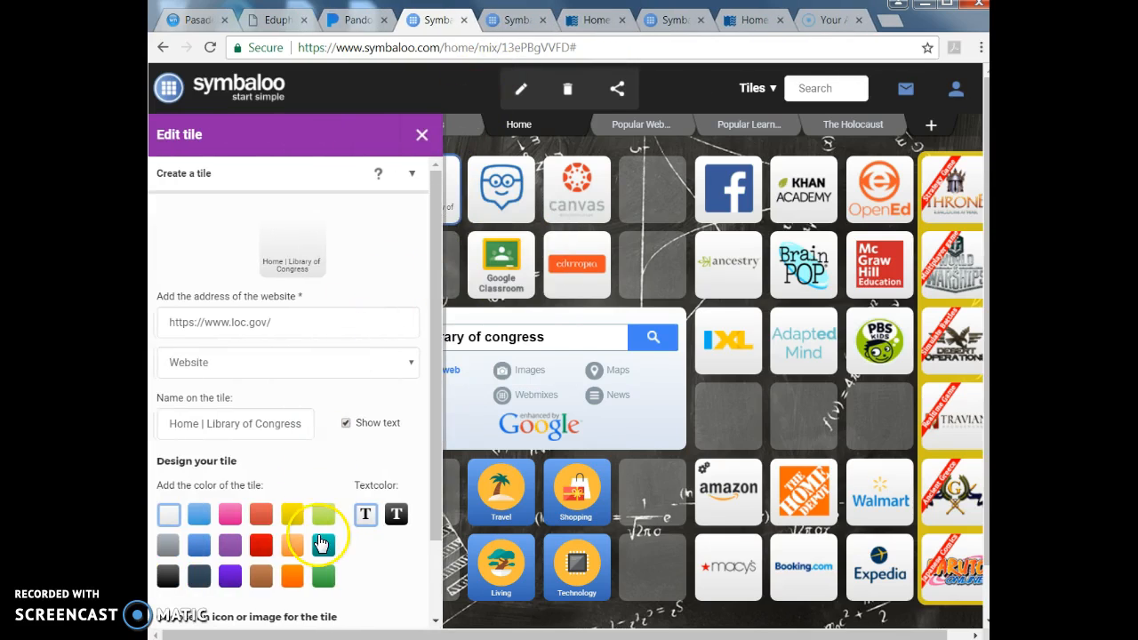
click(264, 545)
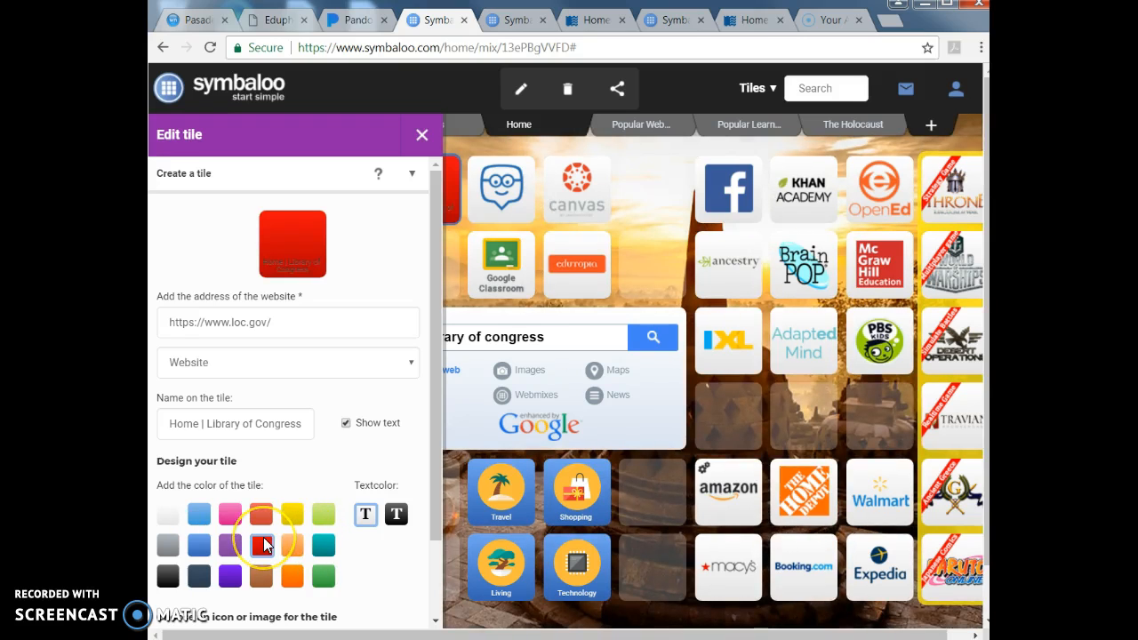
click(396, 515)
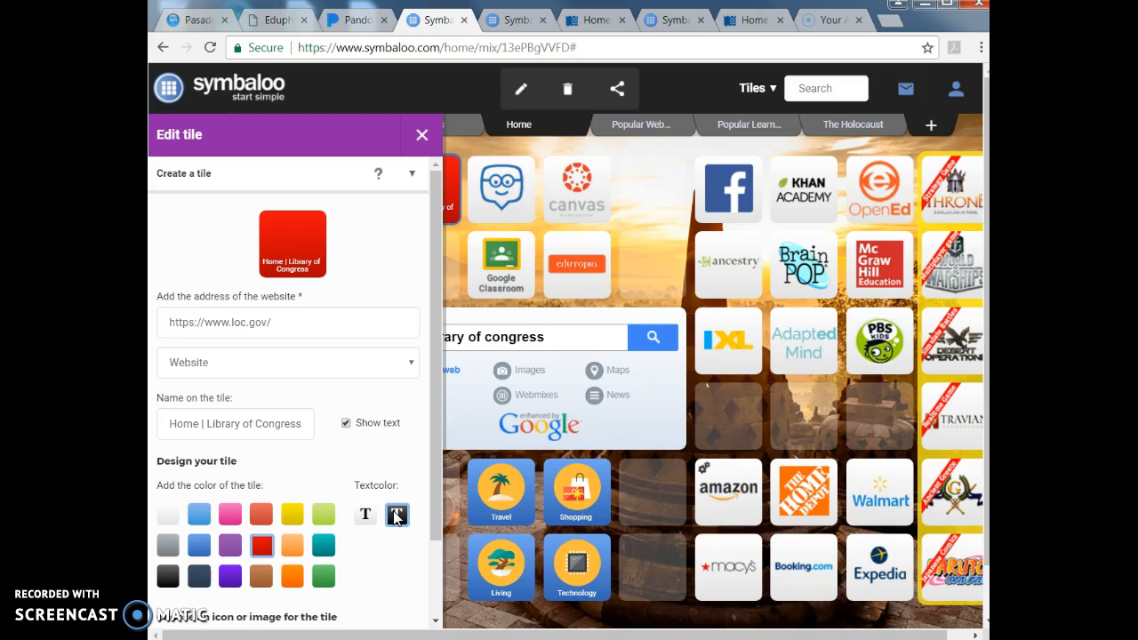
scroll(395, 521, down, 5)
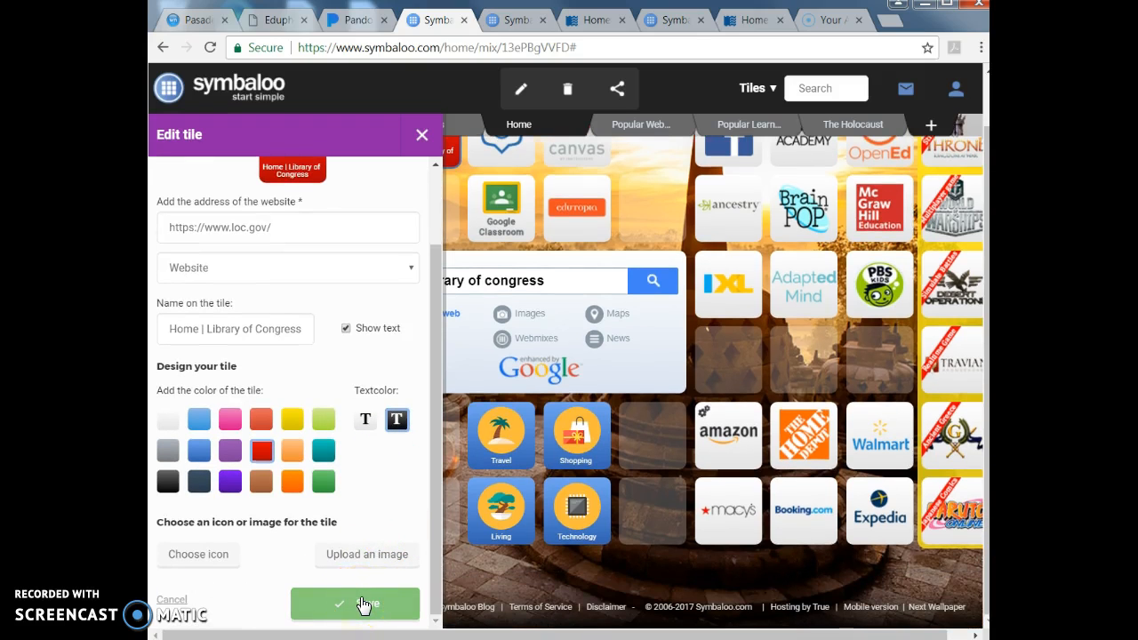
click(363, 605)
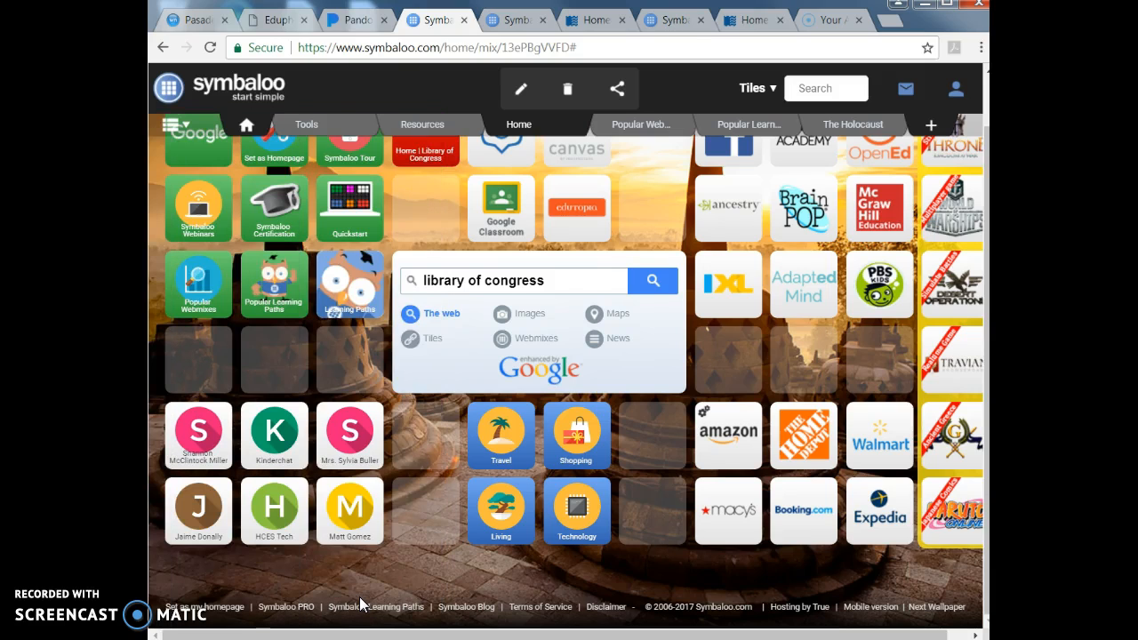
Step: Open the Home webmix's editing options and examine its rename setting
scroll(373, 578, up, 1)
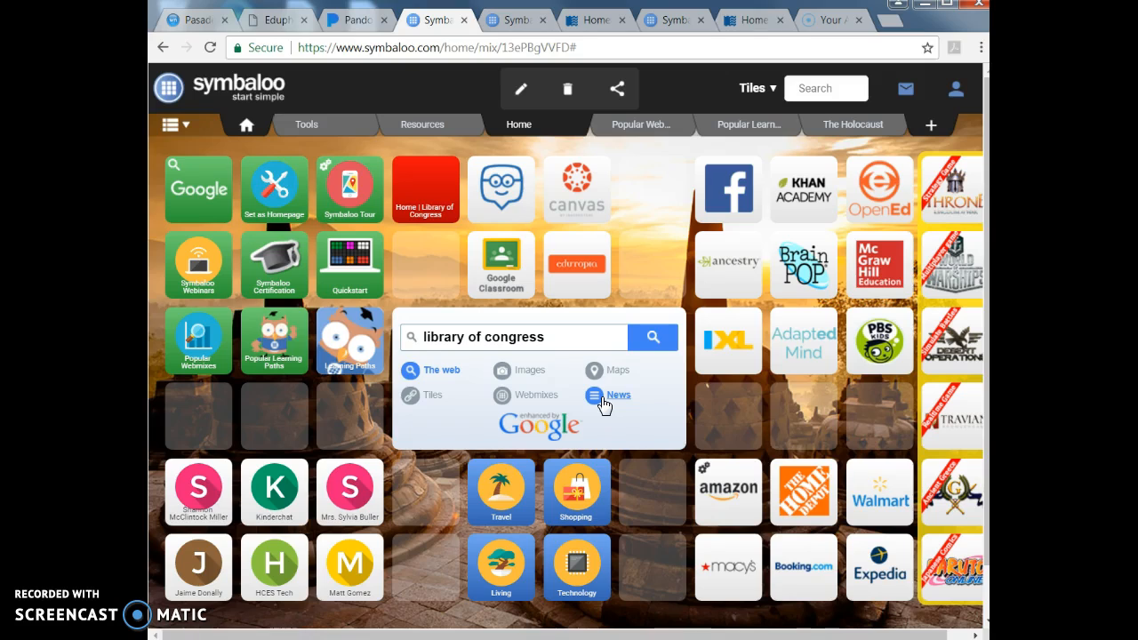
click(622, 377)
click(523, 93)
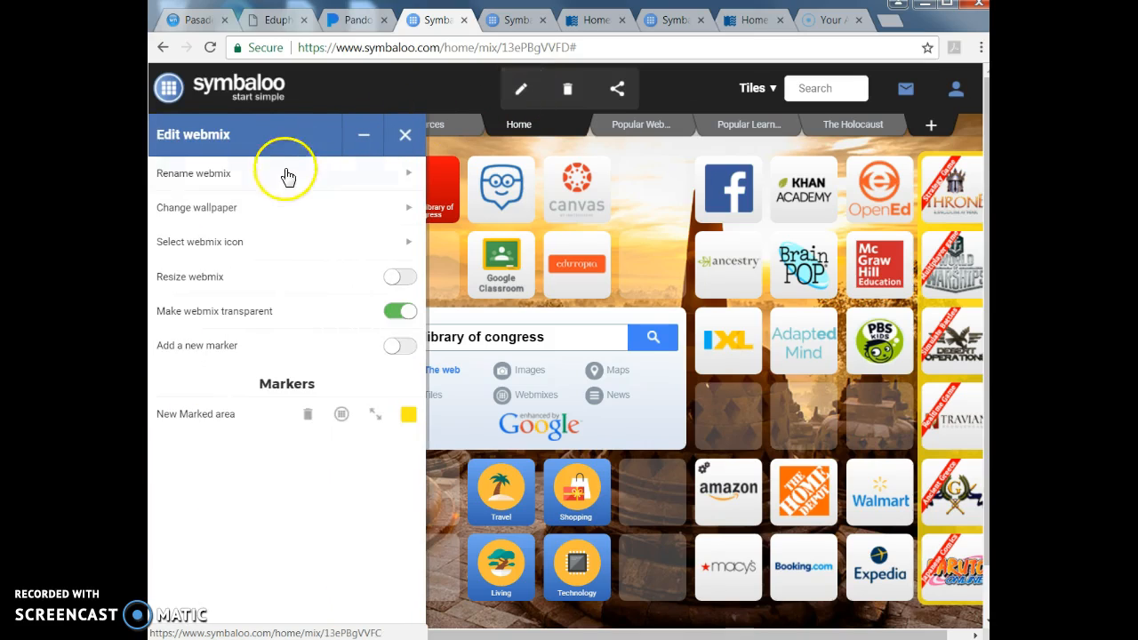
click(241, 187)
click(216, 219)
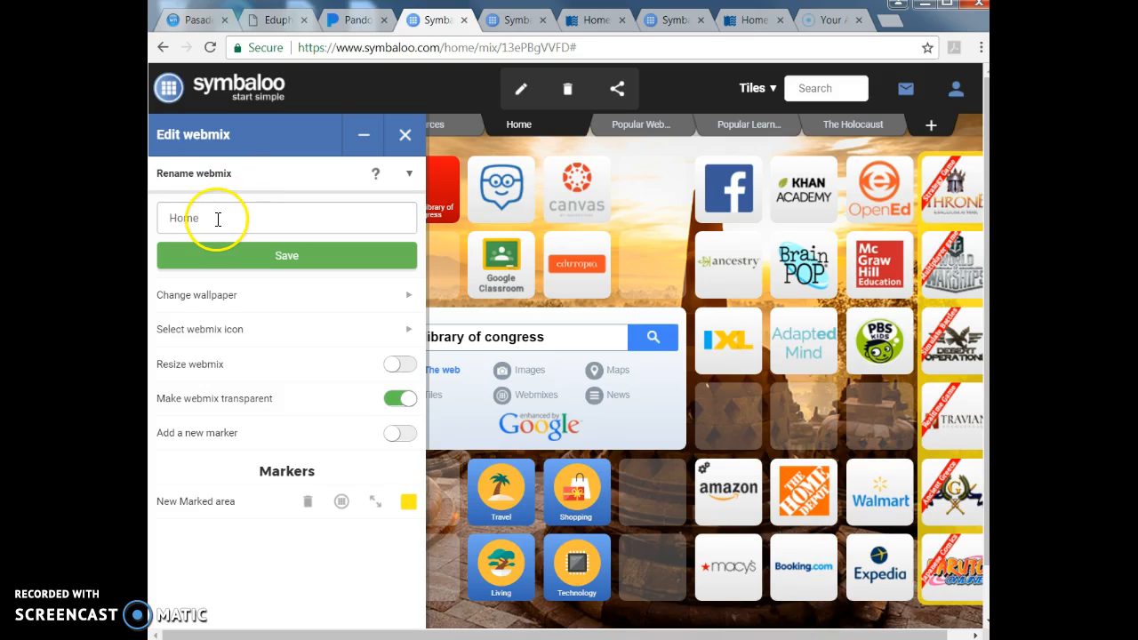
click(293, 261)
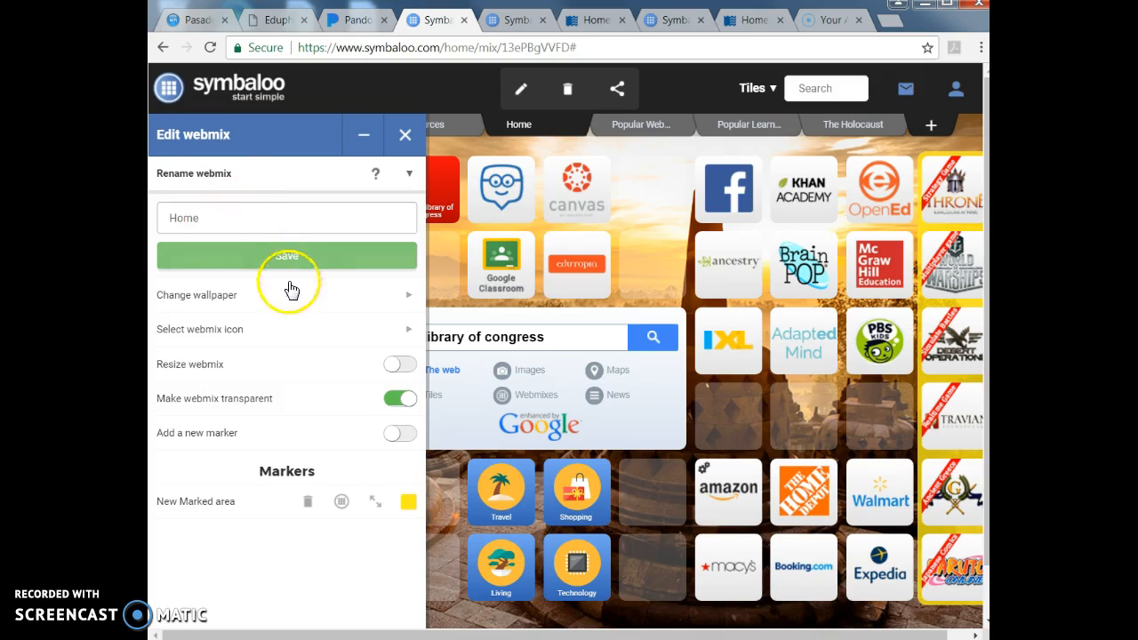
Step: Look through the wallpaper choices and remaining settings for the Home webmix, dismissing the e-mail notification
click(295, 300)
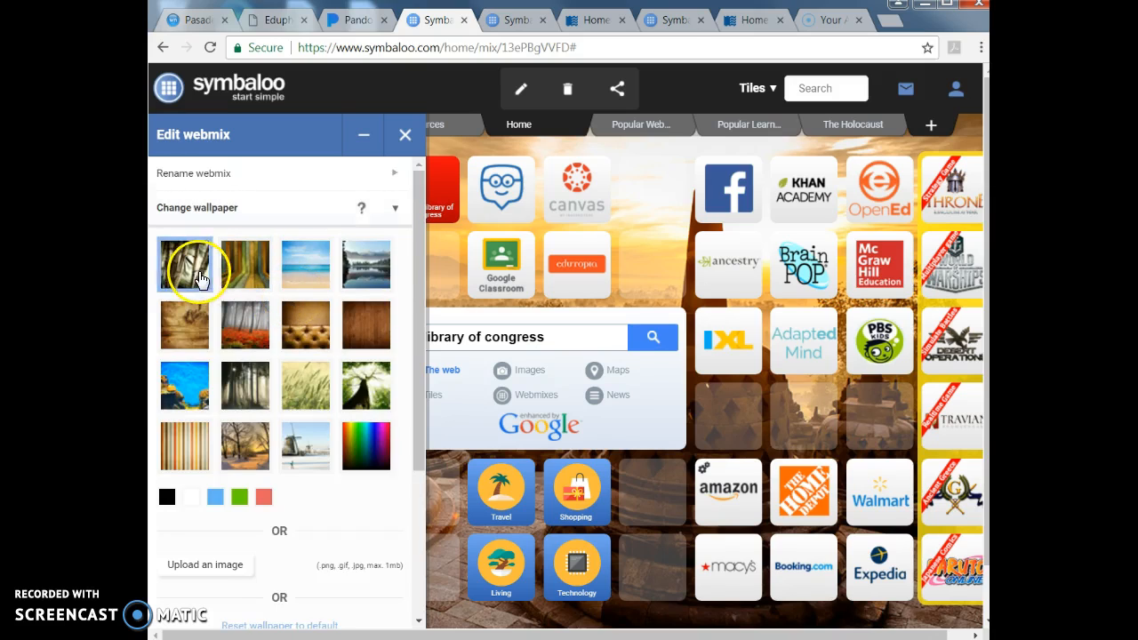
scroll(376, 496, down, 3)
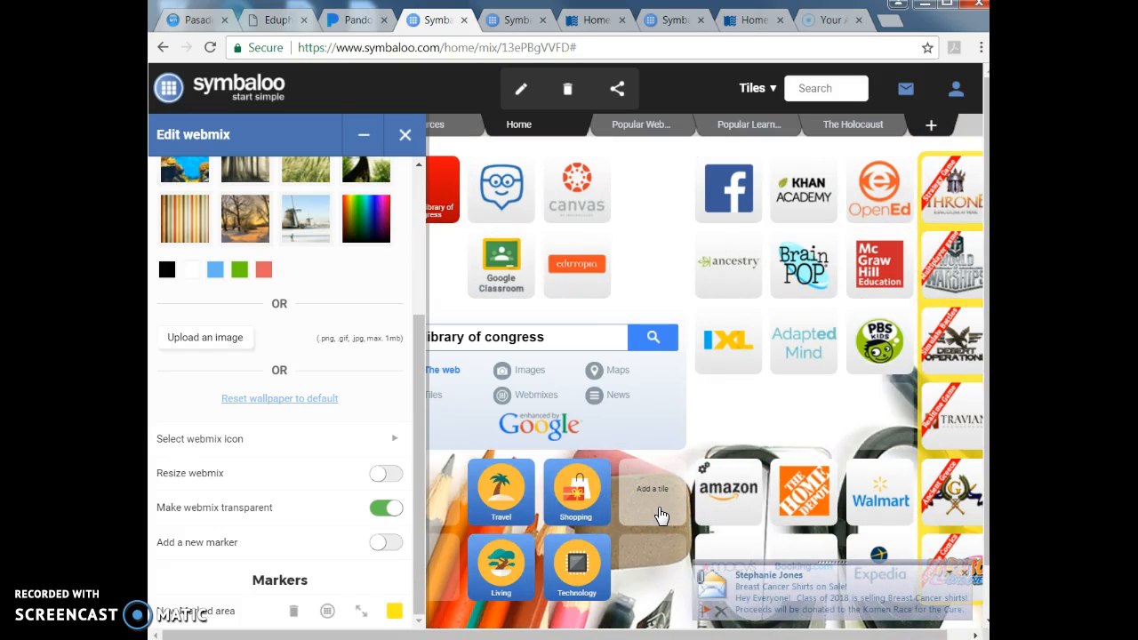
click(964, 572)
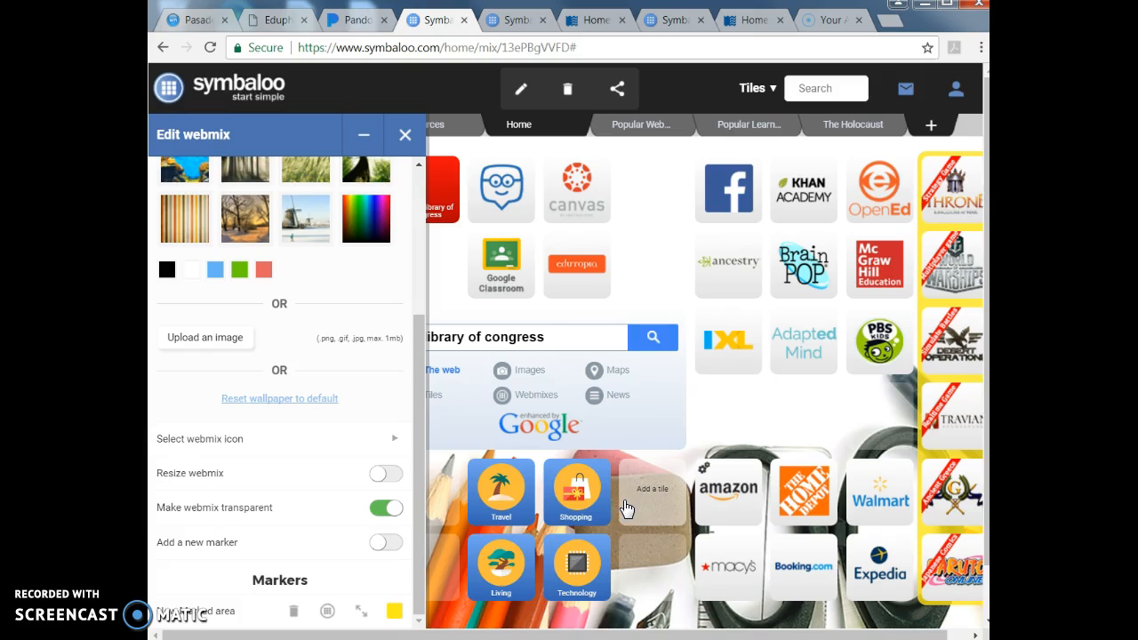
scroll(378, 493, down, 1)
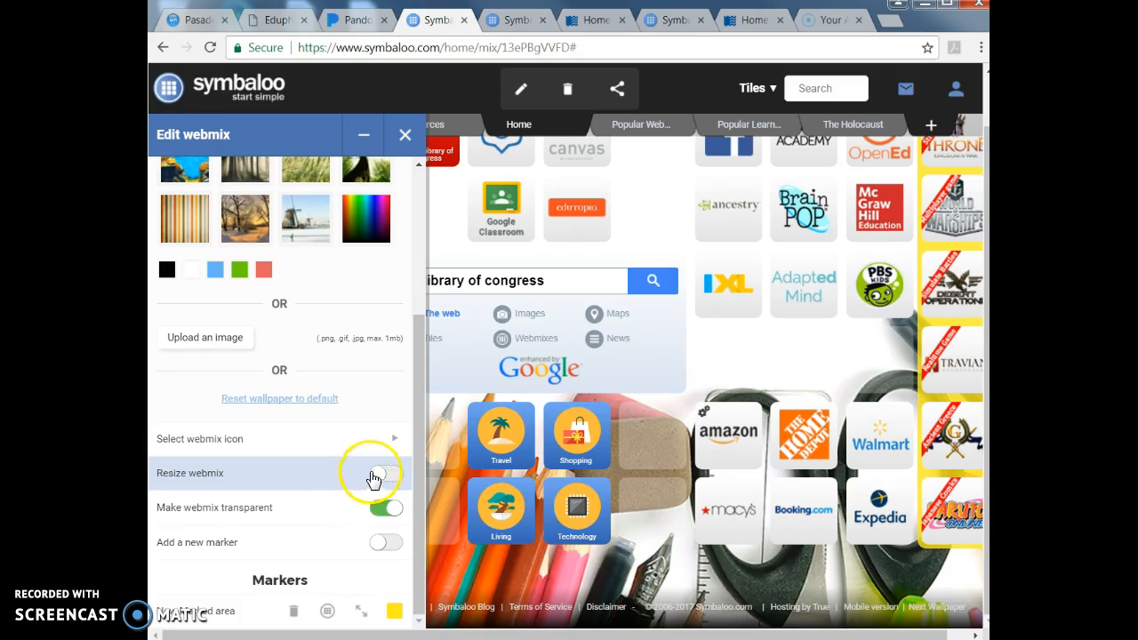
scroll(369, 419, up, 5)
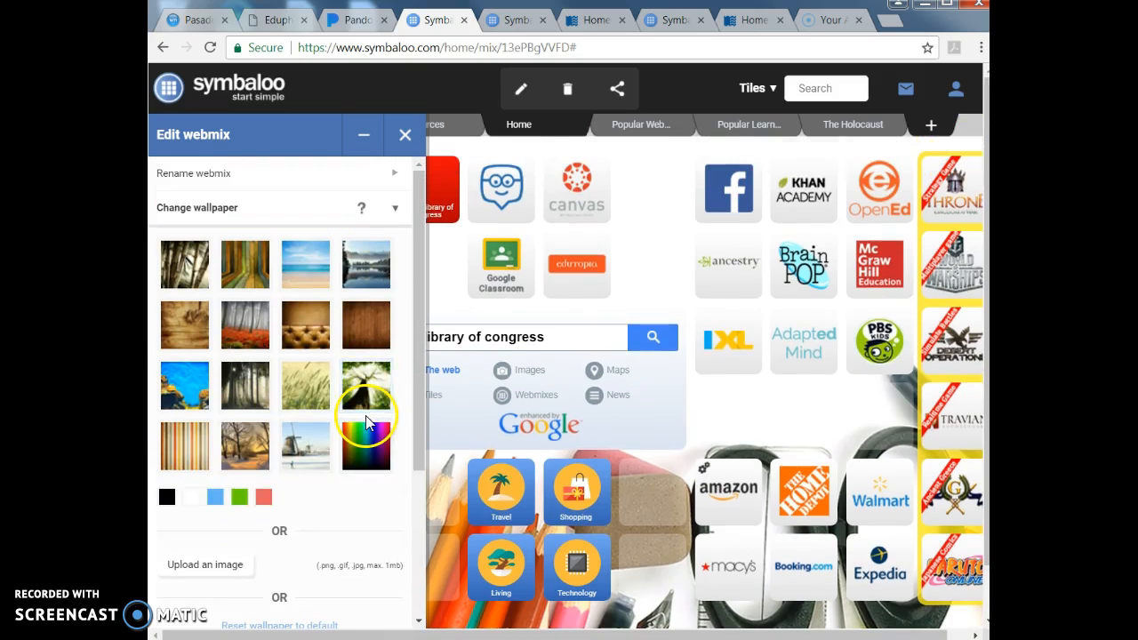
click(394, 210)
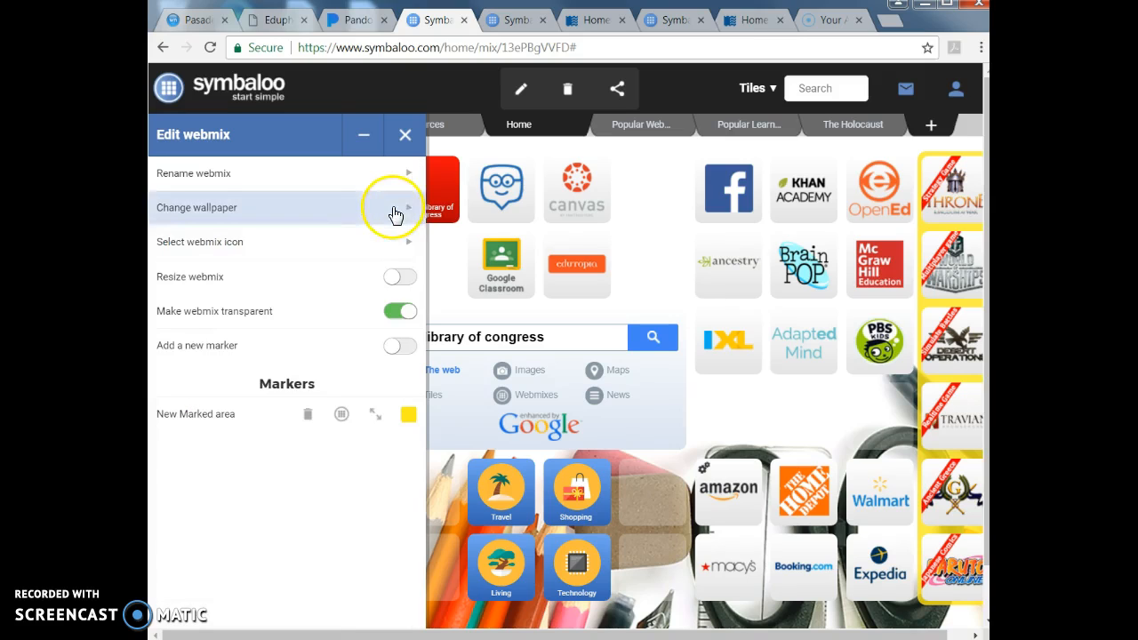
Step: View the color and icon choices for the Home webmix, and close the webmix editor
click(289, 255)
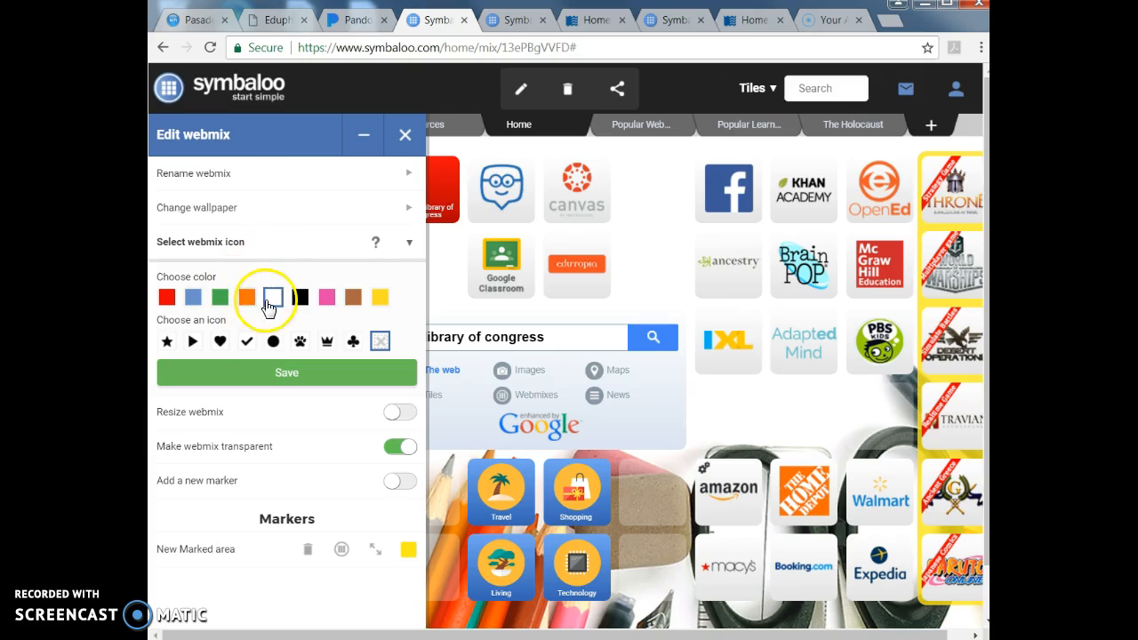
click(409, 245)
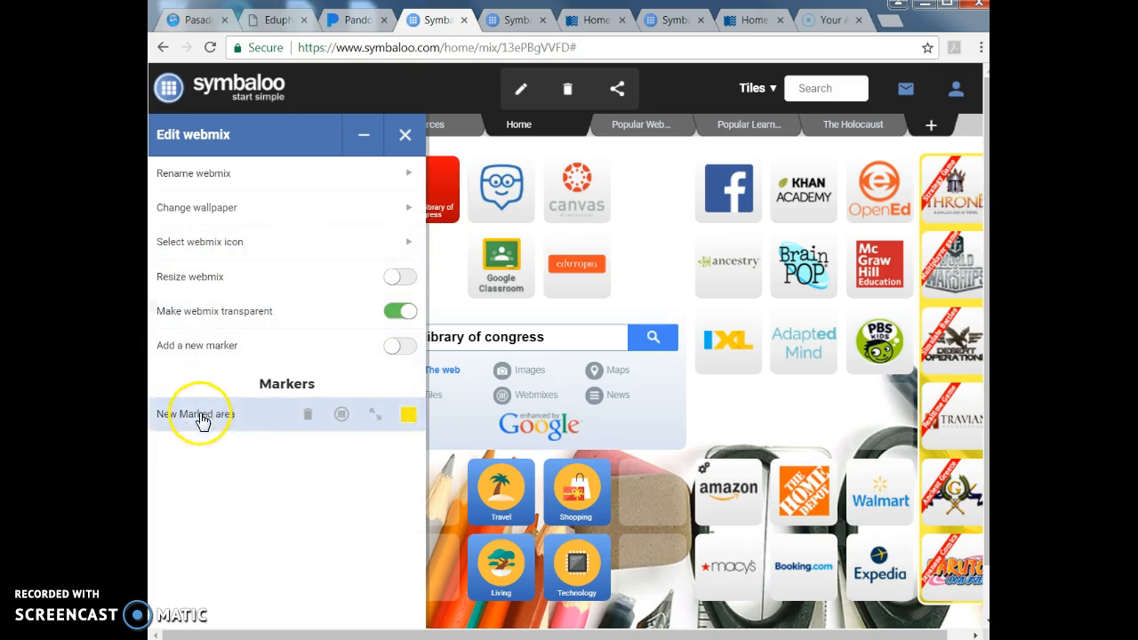
click(405, 139)
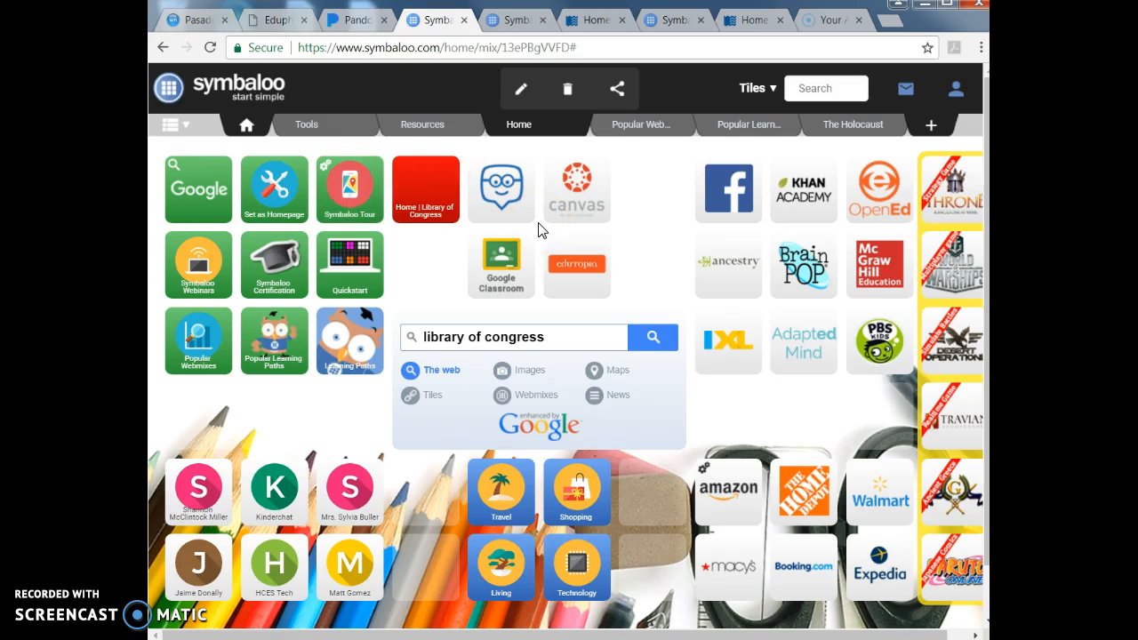
Step: Switch the search scope from tiles to webmixes and search for "history"
click(772, 94)
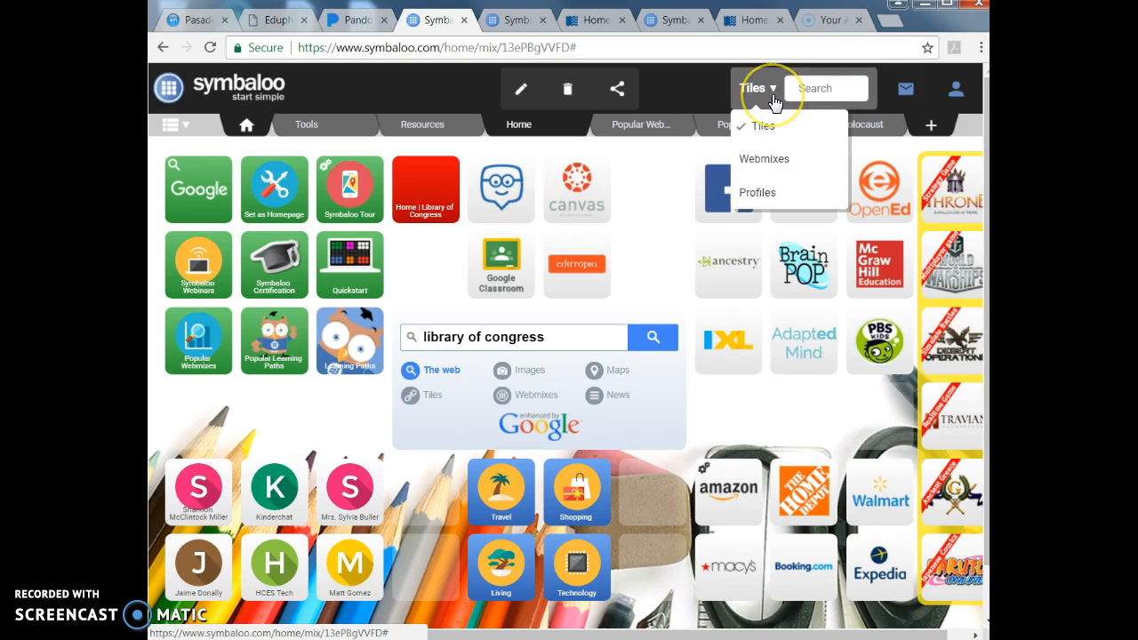
click(764, 160)
click(813, 111)
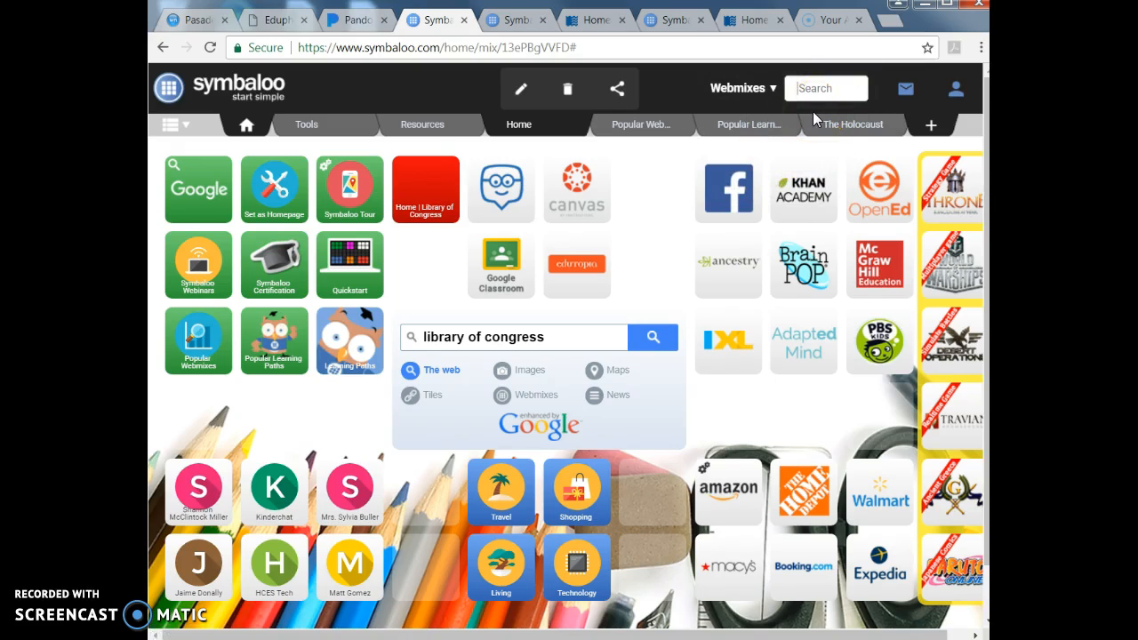
text(history)
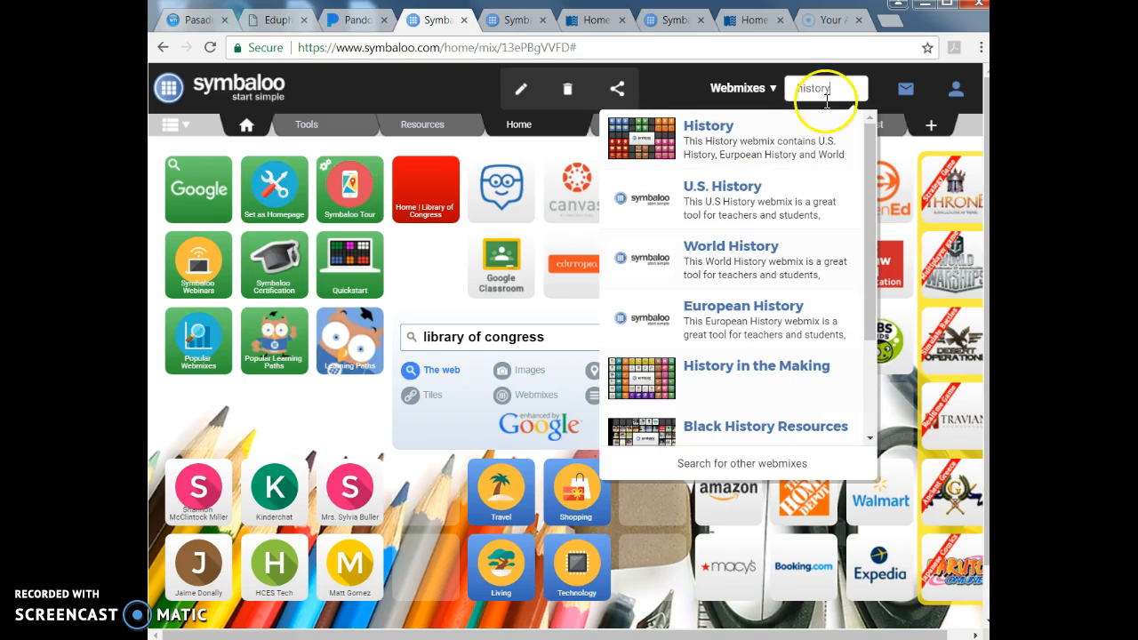
Step: Open the U.S. History webmix from the search results and look through its tiles
click(718, 194)
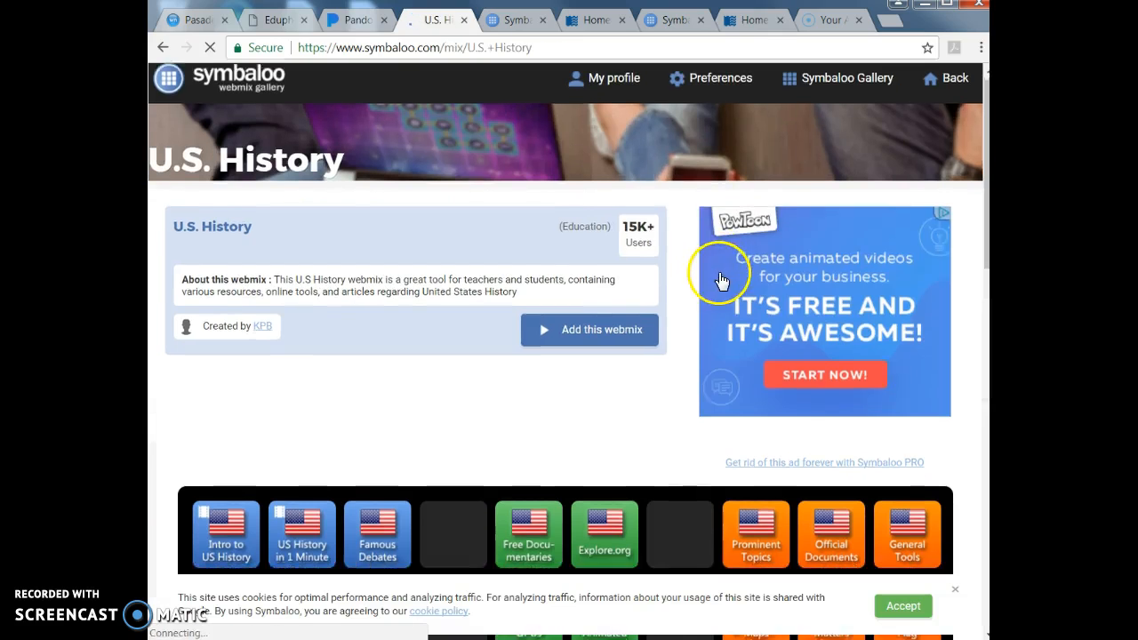
scroll(718, 275, down, 3)
scroll(716, 281, down, 4)
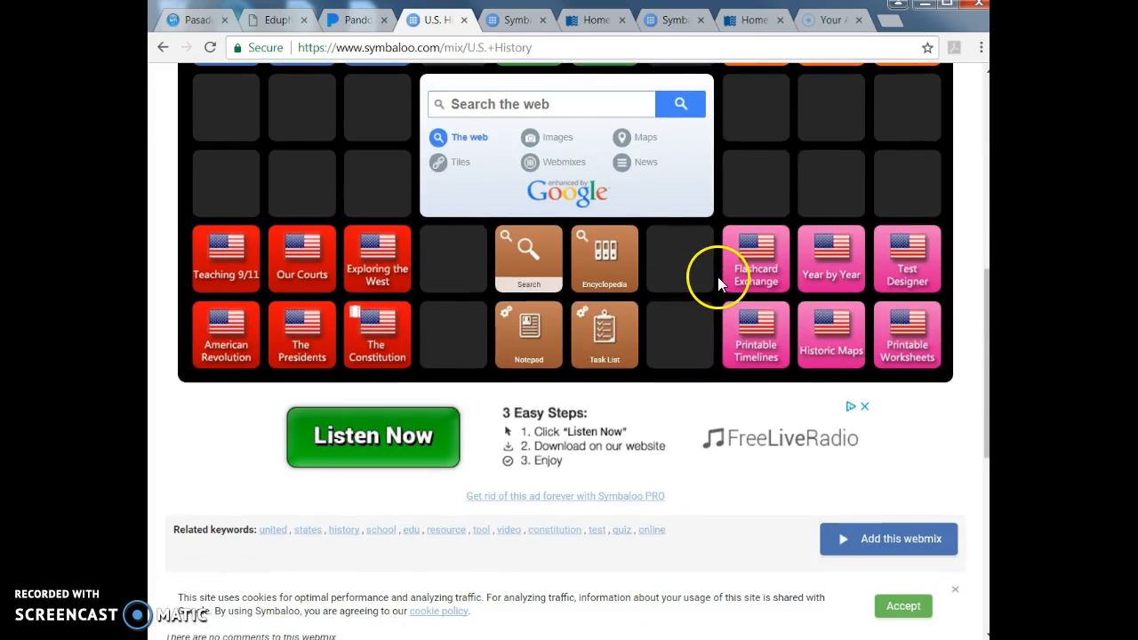
scroll(719, 283, up, 3)
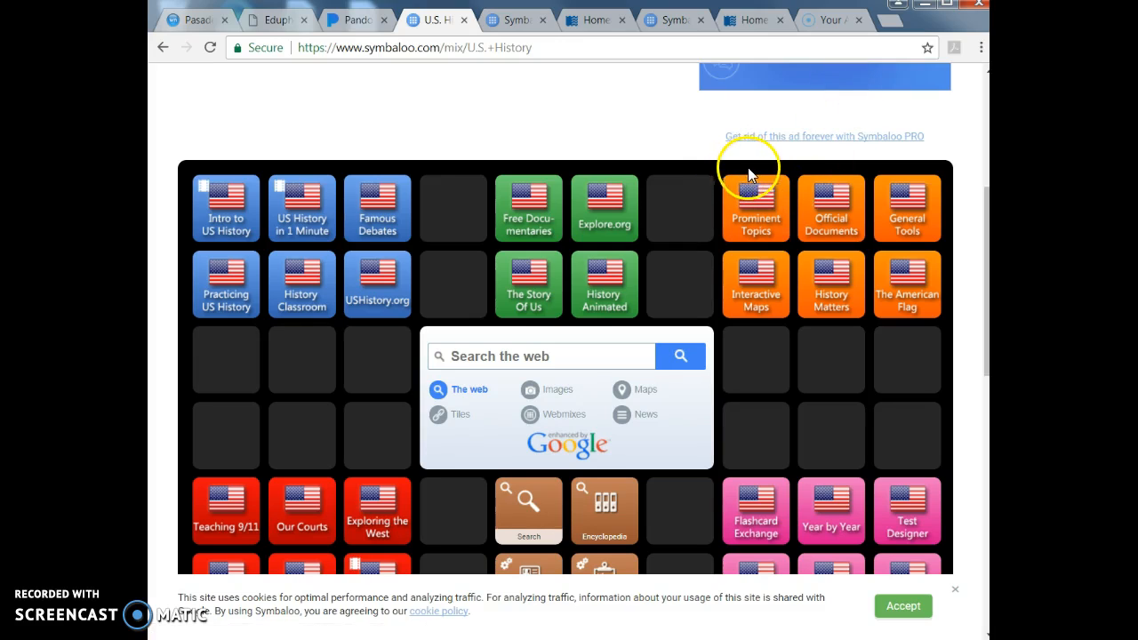
scroll(755, 169, up, 4)
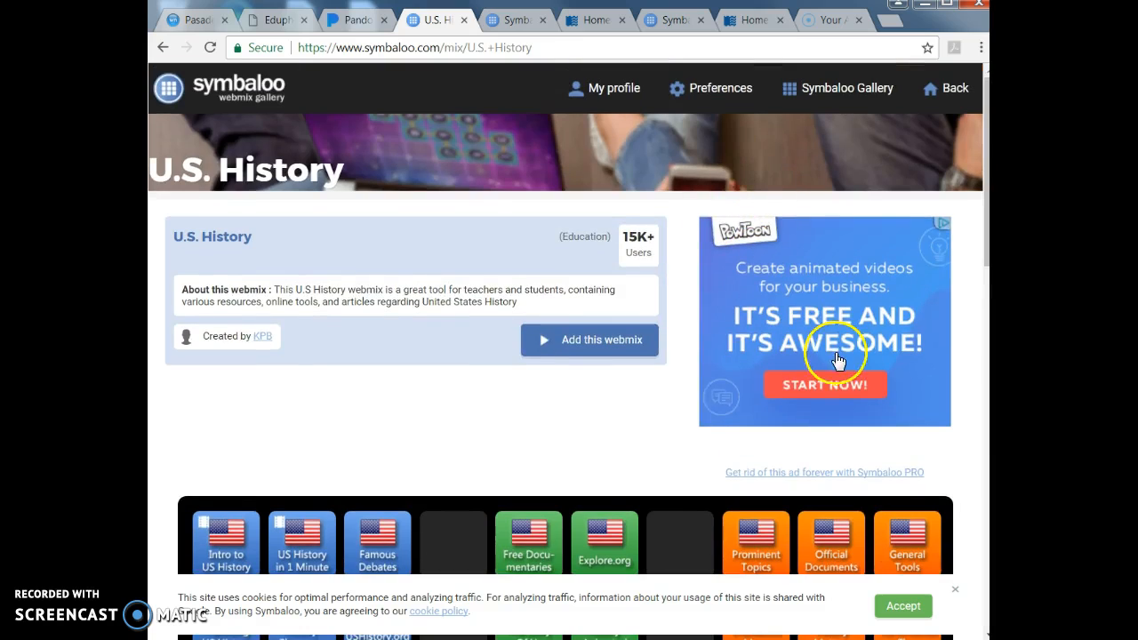
Step: Locate the option for adding the U.S. History webmix, and return to the Home webmix
click(577, 346)
click(594, 339)
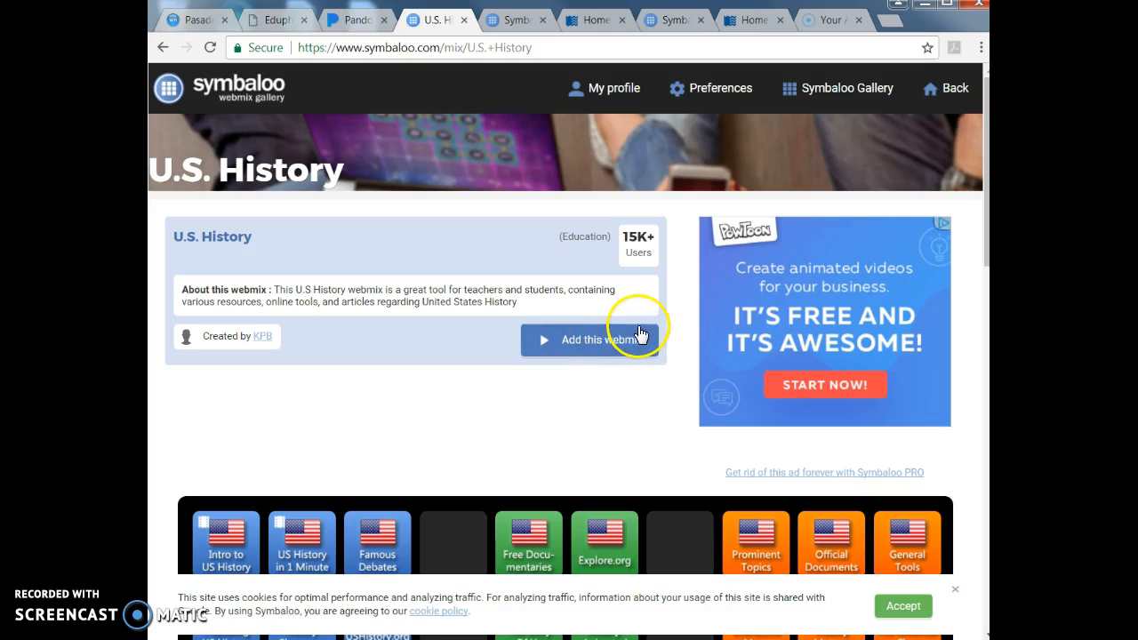
click(947, 101)
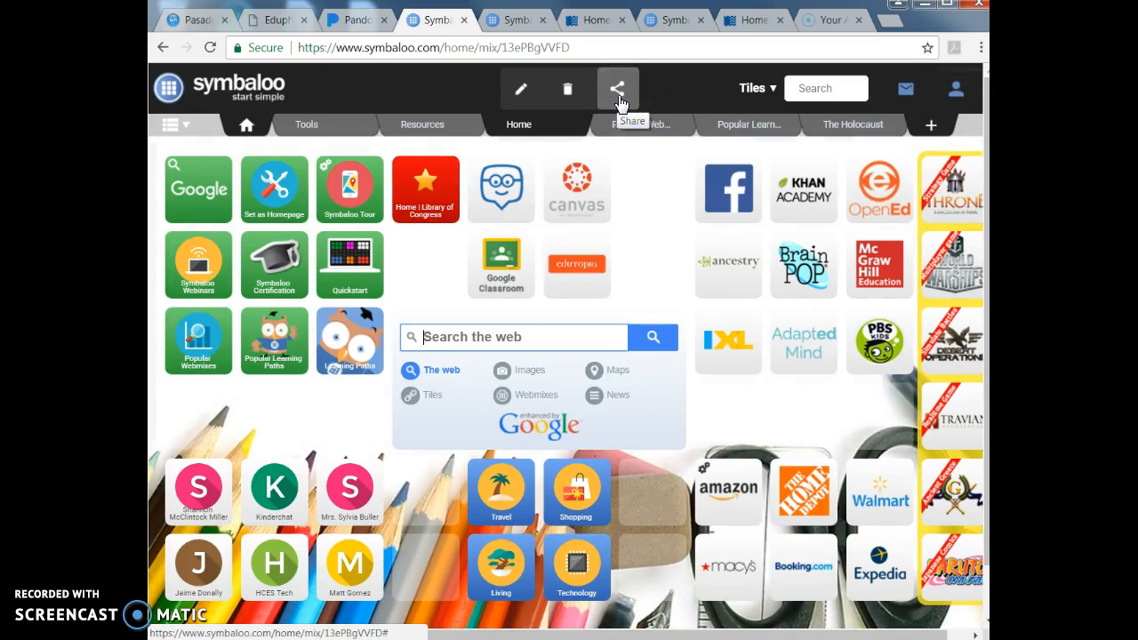
Step: Review the Home webmix's sharing options without sharing it, and switch to The Holocaust webmix
click(619, 93)
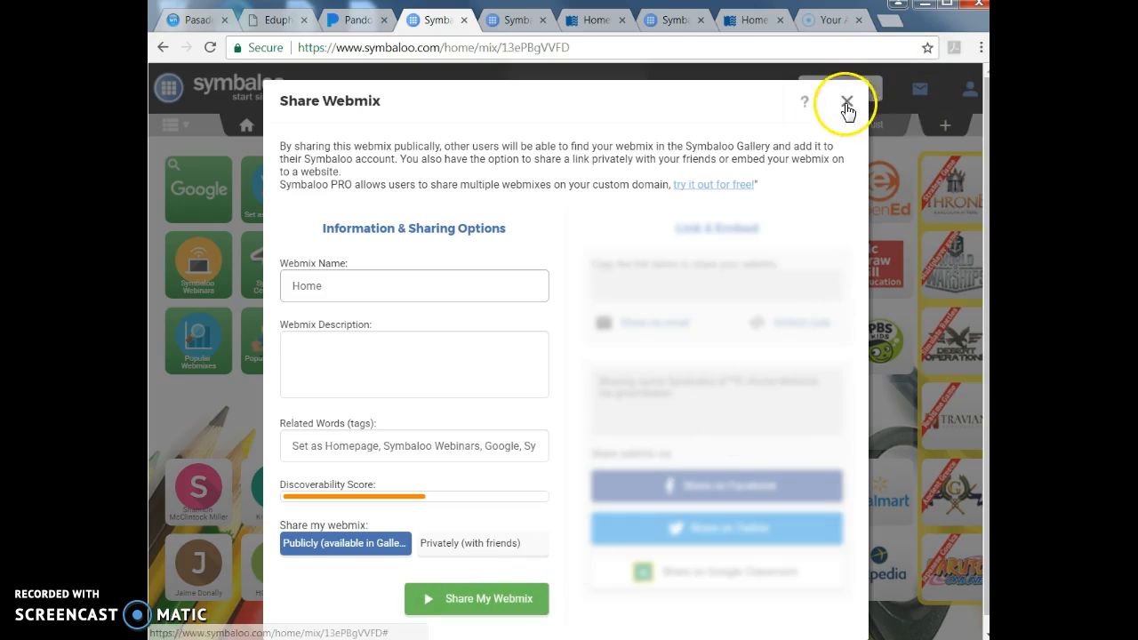
click(846, 101)
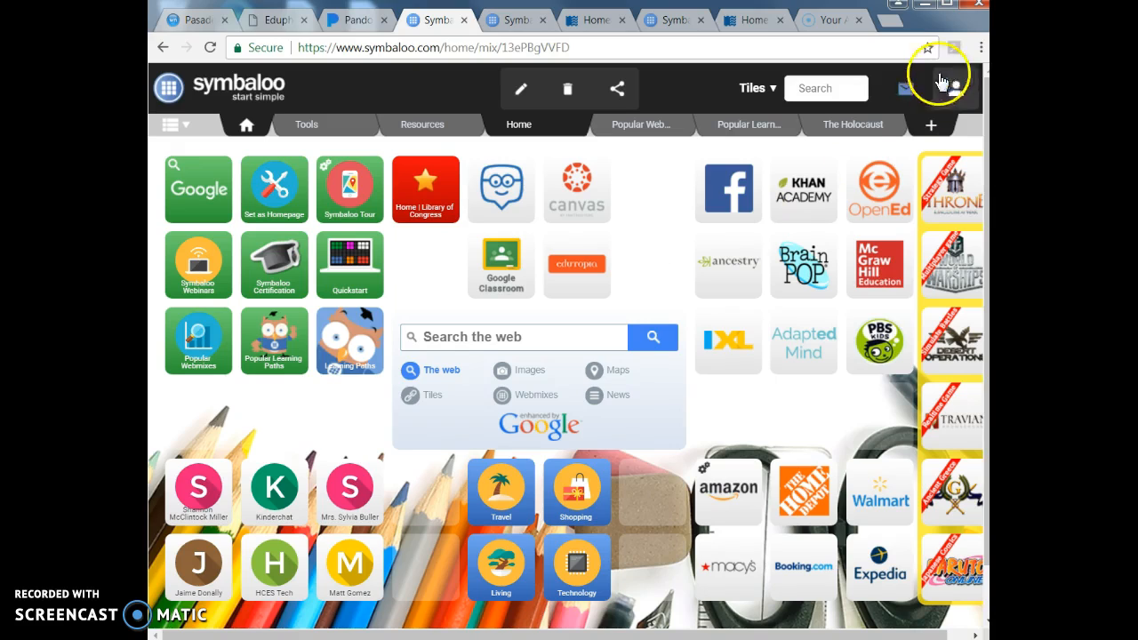
click(858, 129)
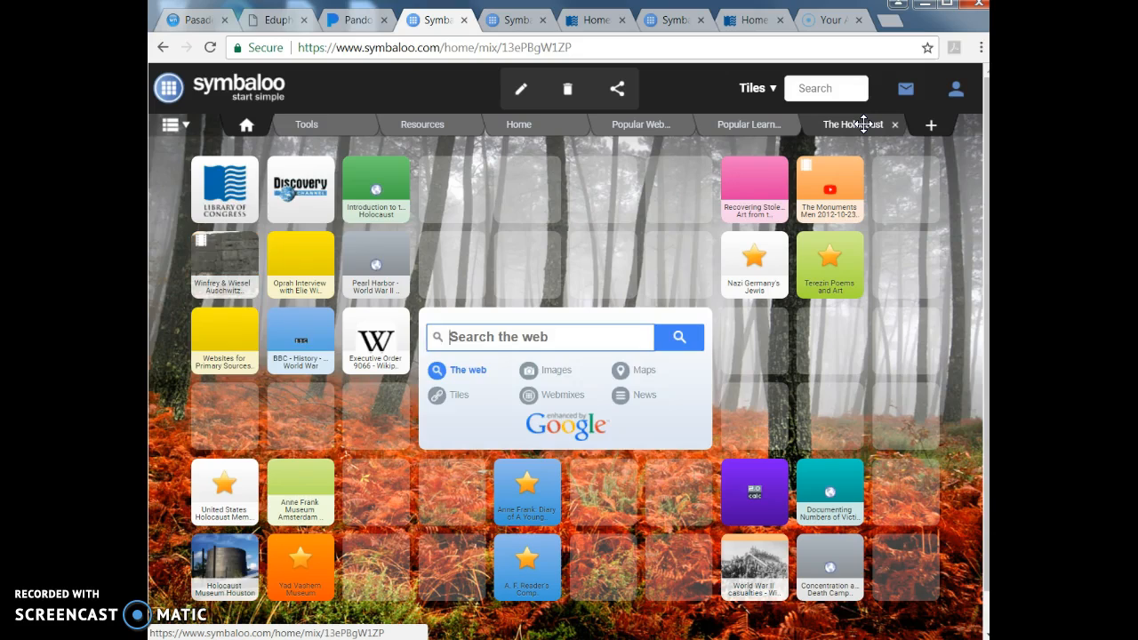